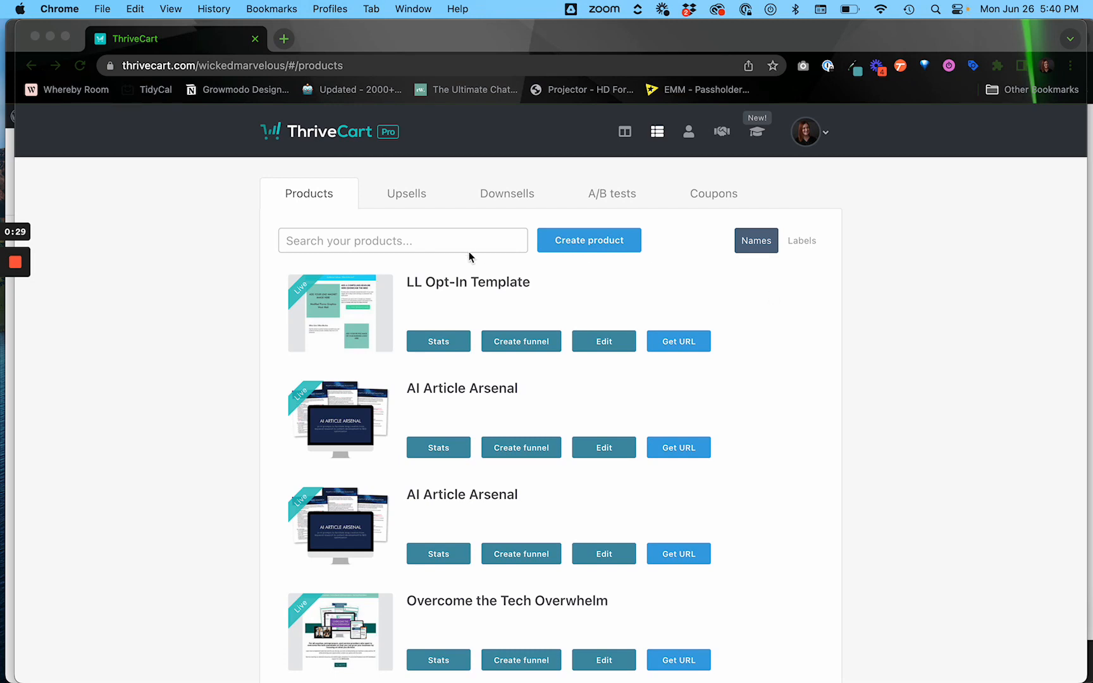
# Create a digital product named 'Opt-In Template' (URL opt-in-template) and set its status to Live.
pyautogui.click(601, 245)
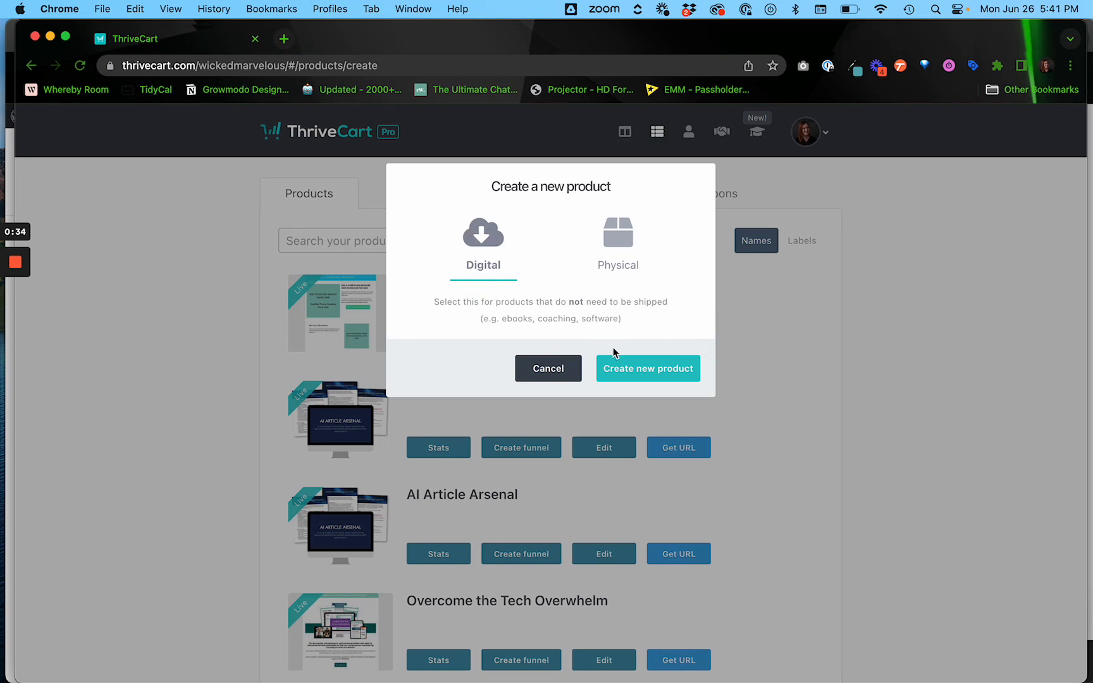
pyautogui.click(630, 374)
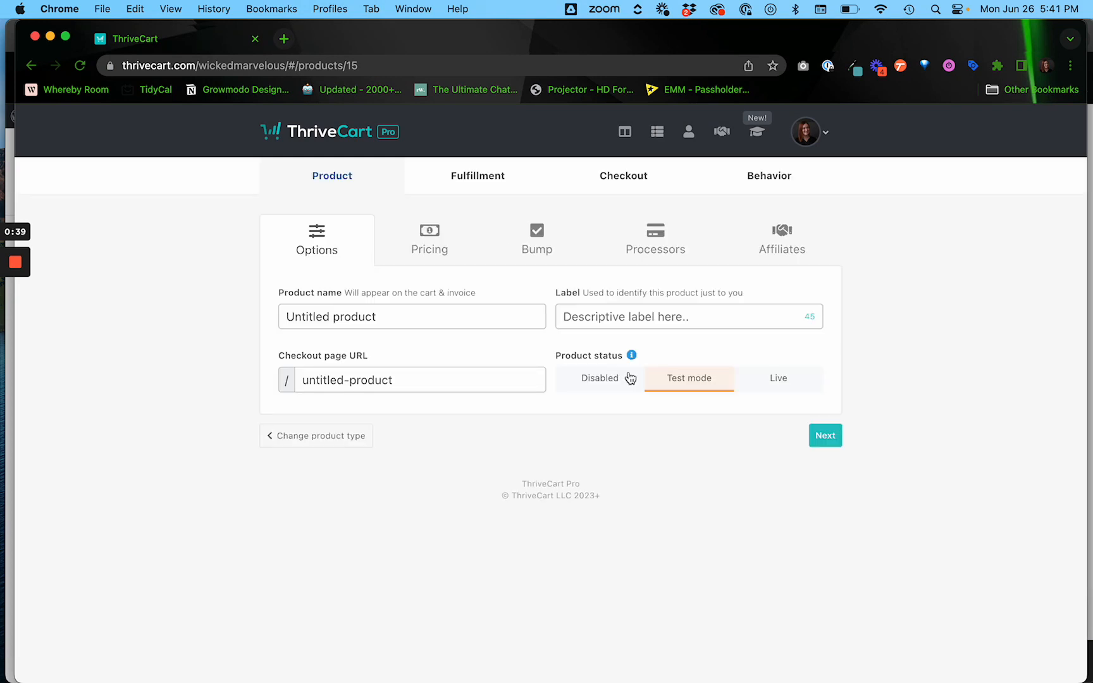
pyautogui.click(424, 320)
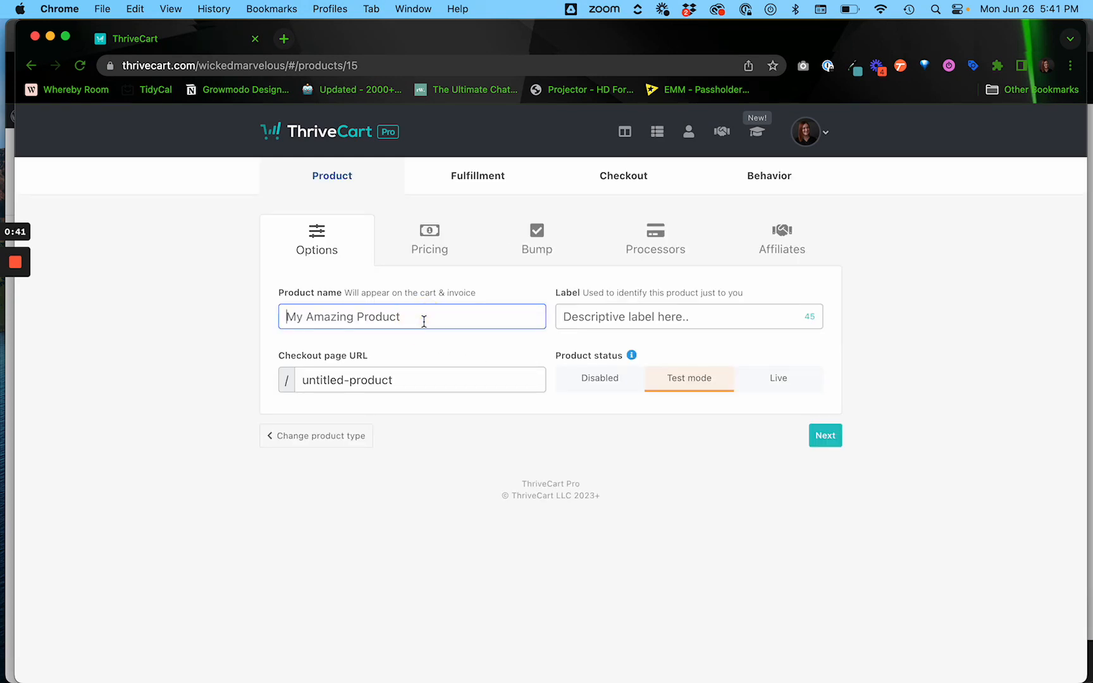
pyautogui.write('Opt-In Template')
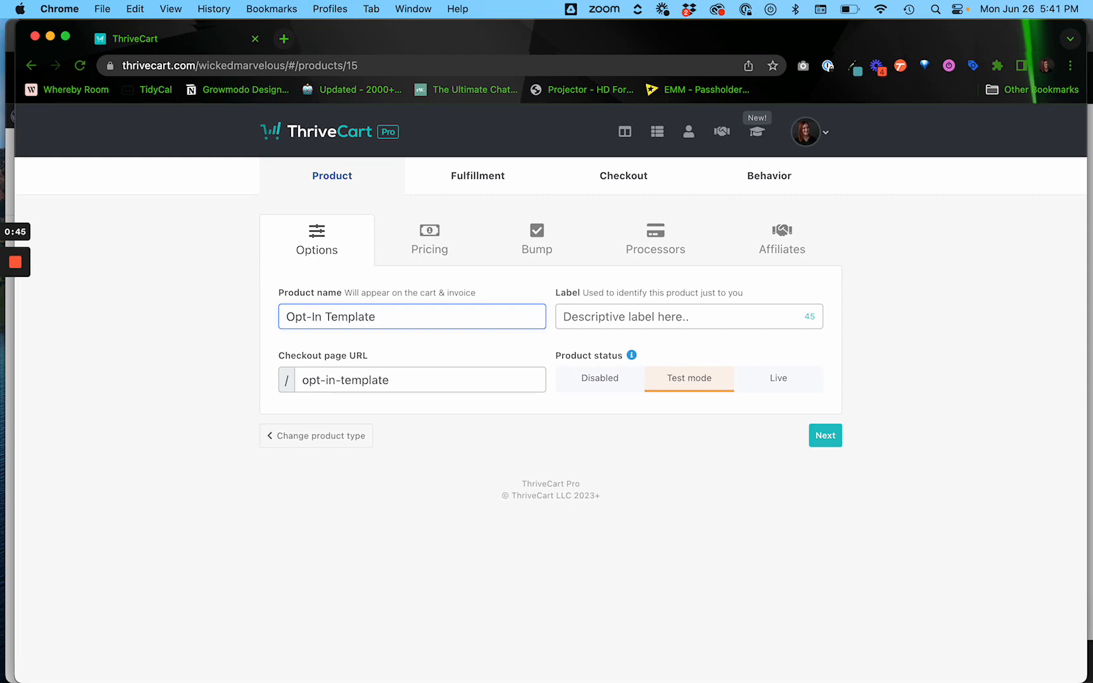
pyautogui.click(586, 345)
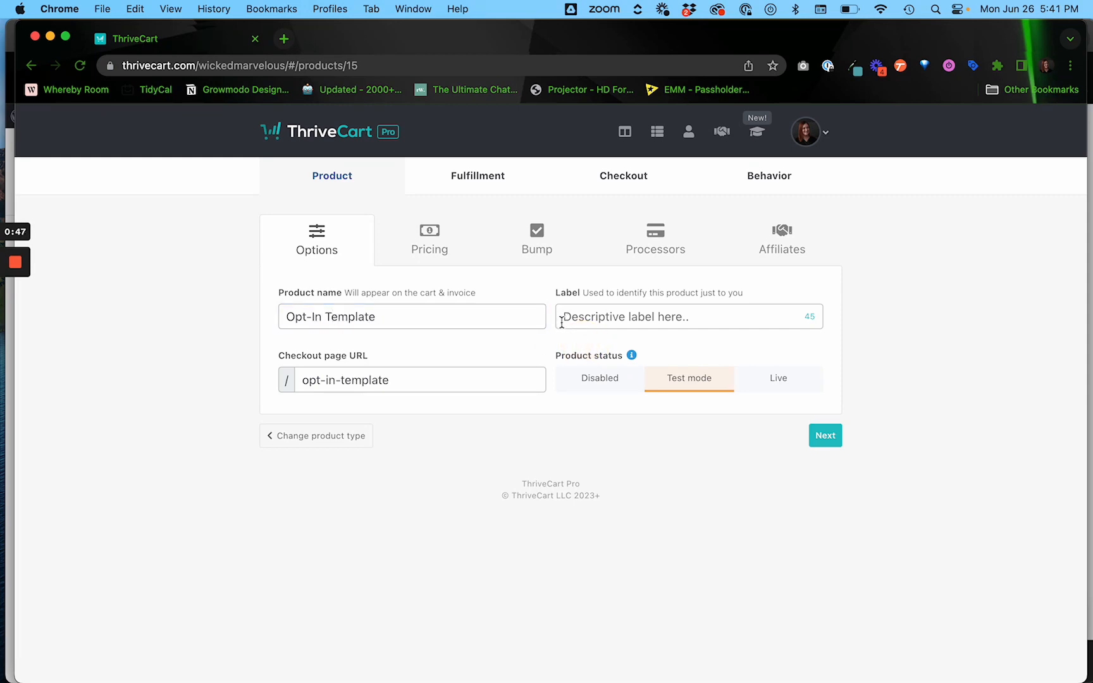
pyautogui.click(776, 386)
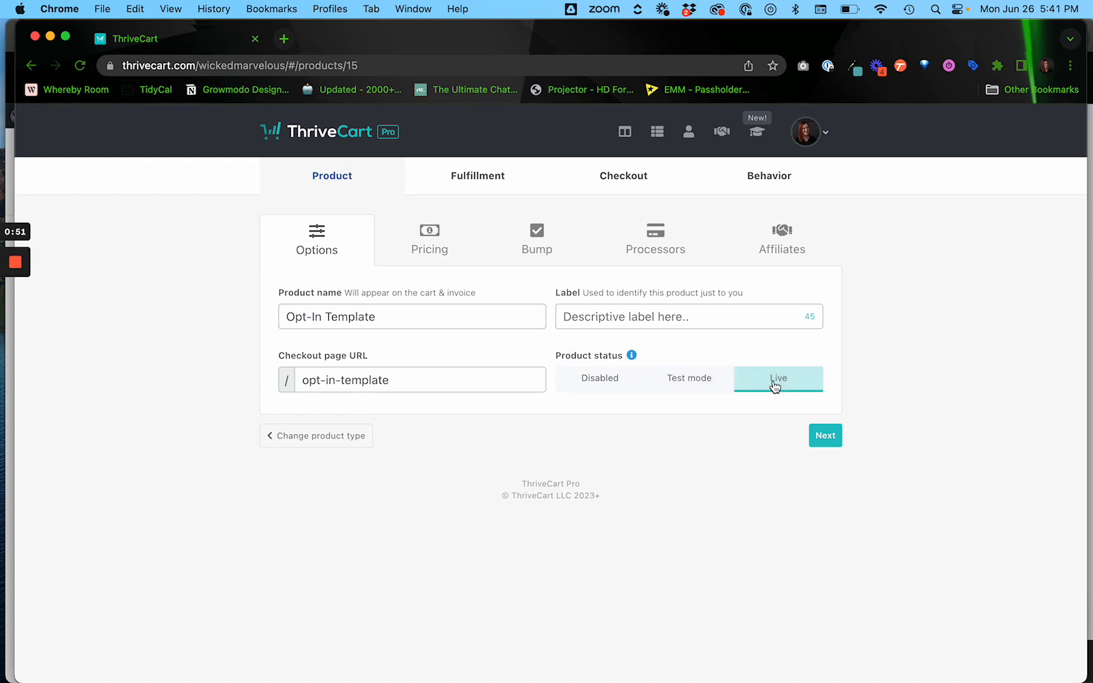
# Add a free $0.00 one-time payment pricing option and save it.
pyautogui.click(834, 436)
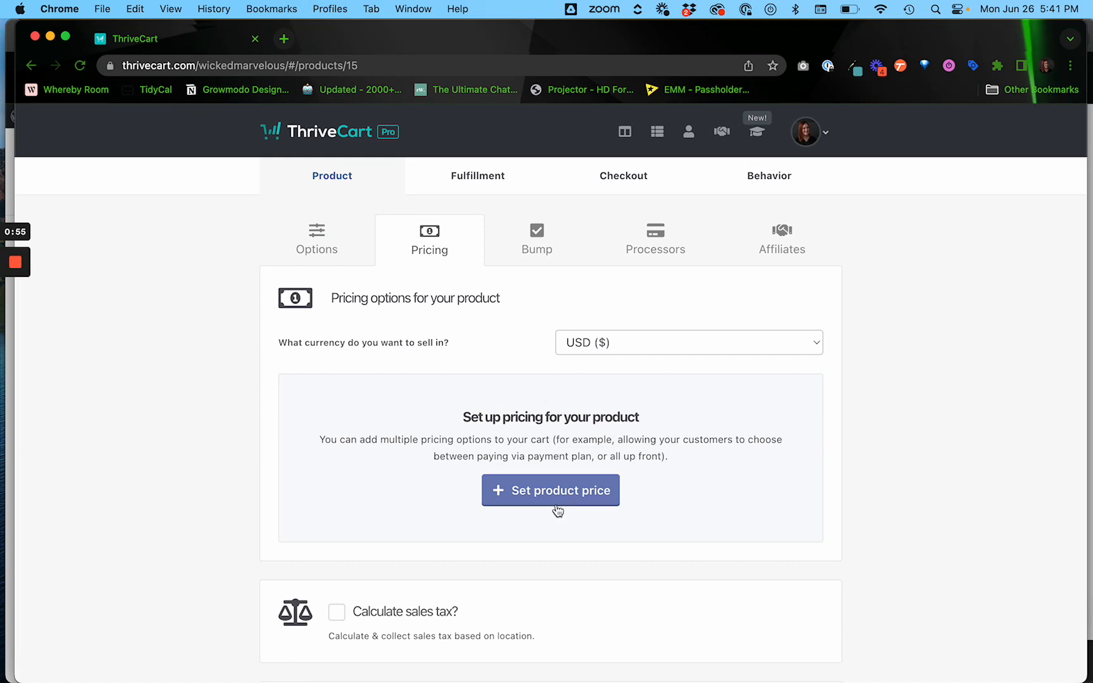
pyautogui.click(544, 490)
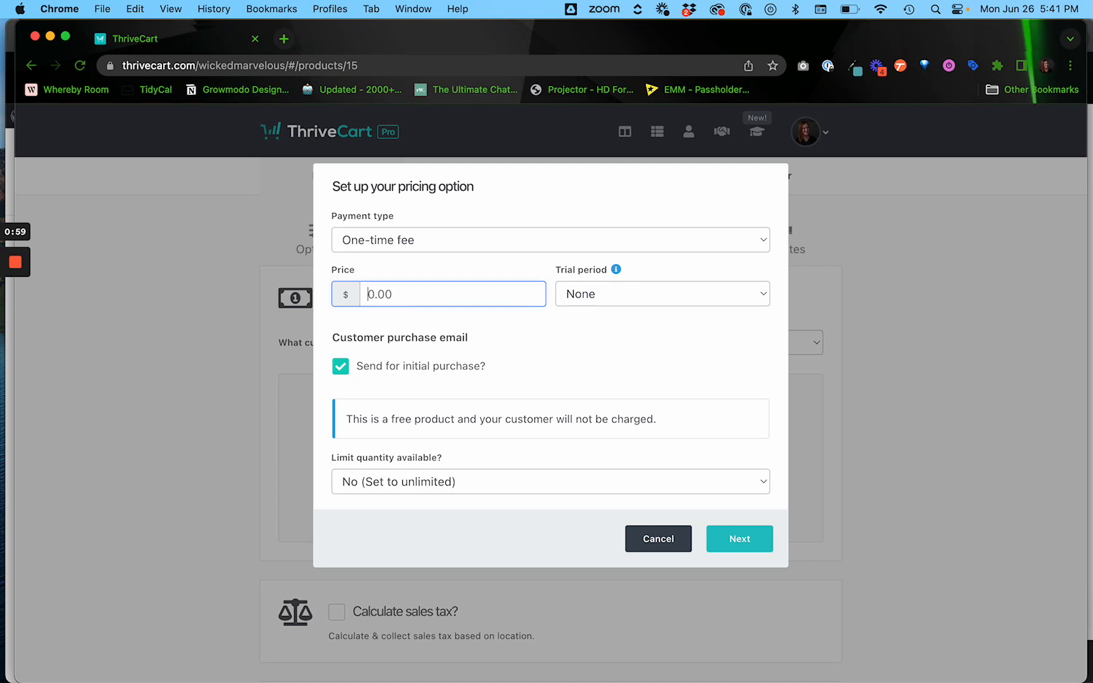
pyautogui.write('0.00')
pyautogui.click(521, 335)
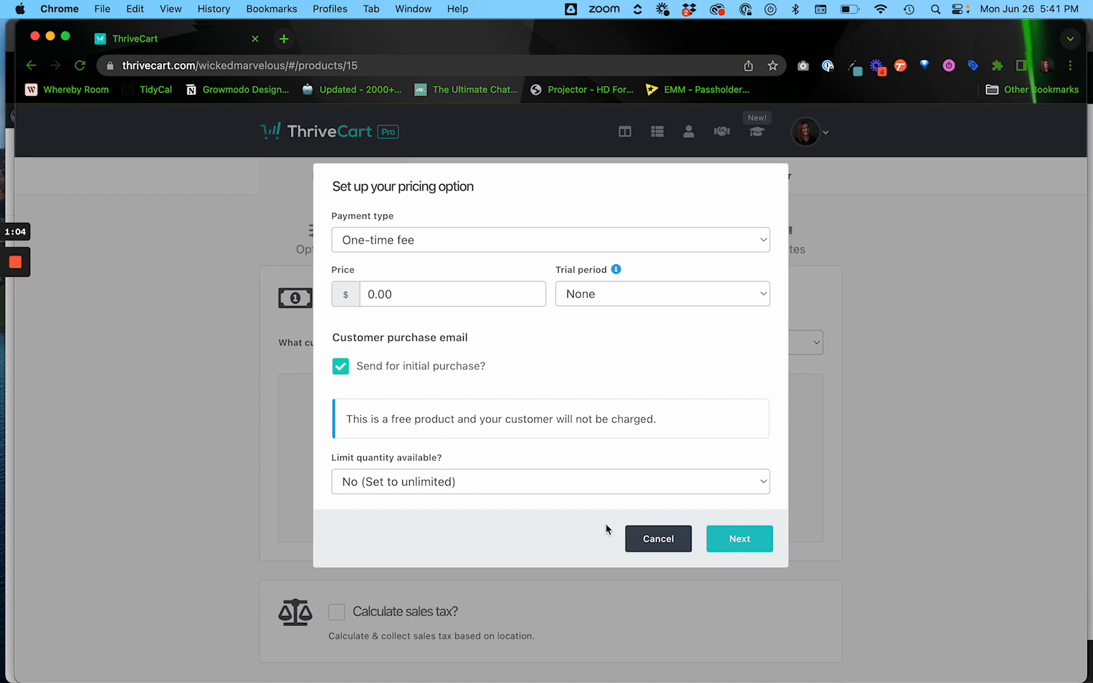
pyautogui.click(726, 536)
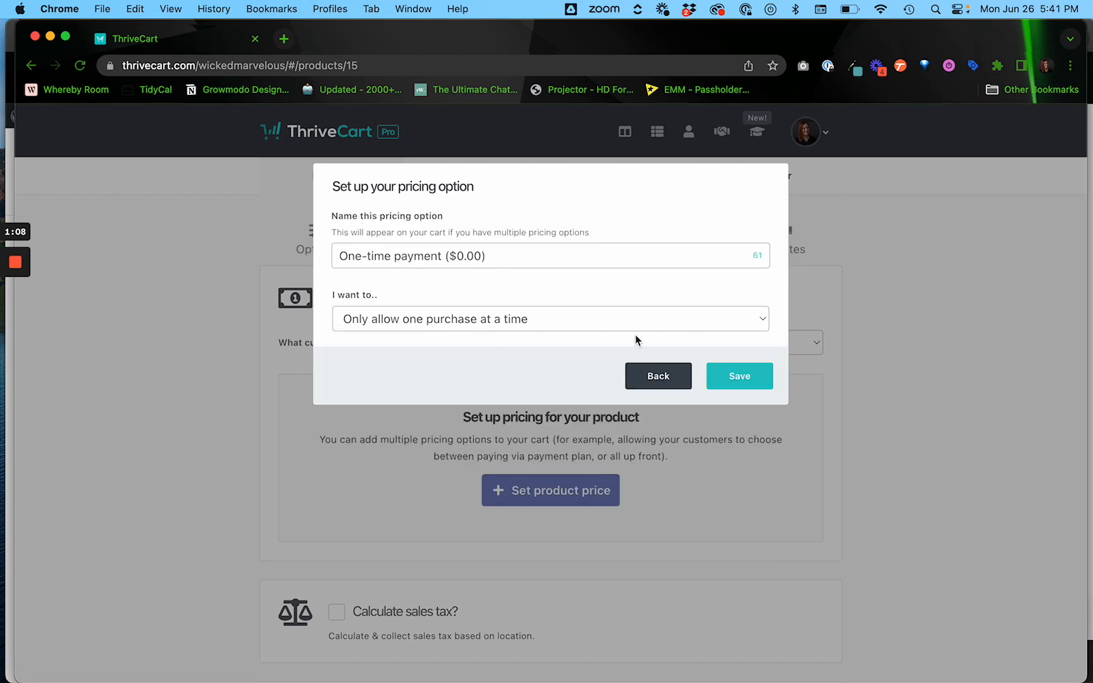
pyautogui.click(710, 376)
# Look over the payment notification customization, then close it and switch it back off.
pyautogui.scroll(-2, 918, 454)
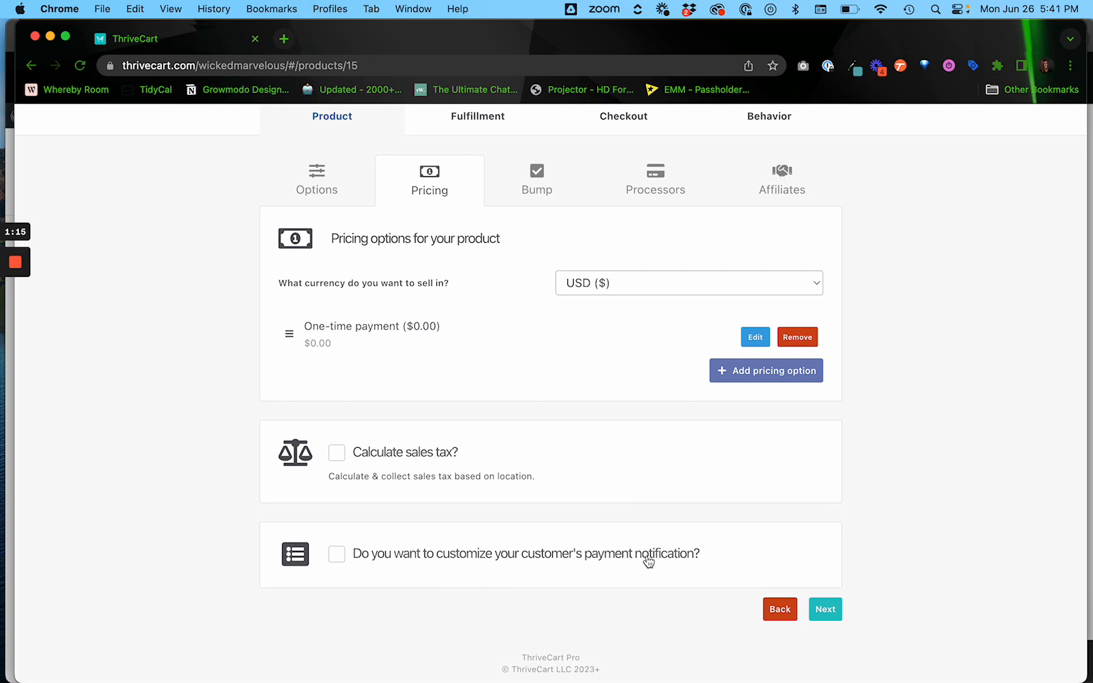
pyautogui.click(571, 560)
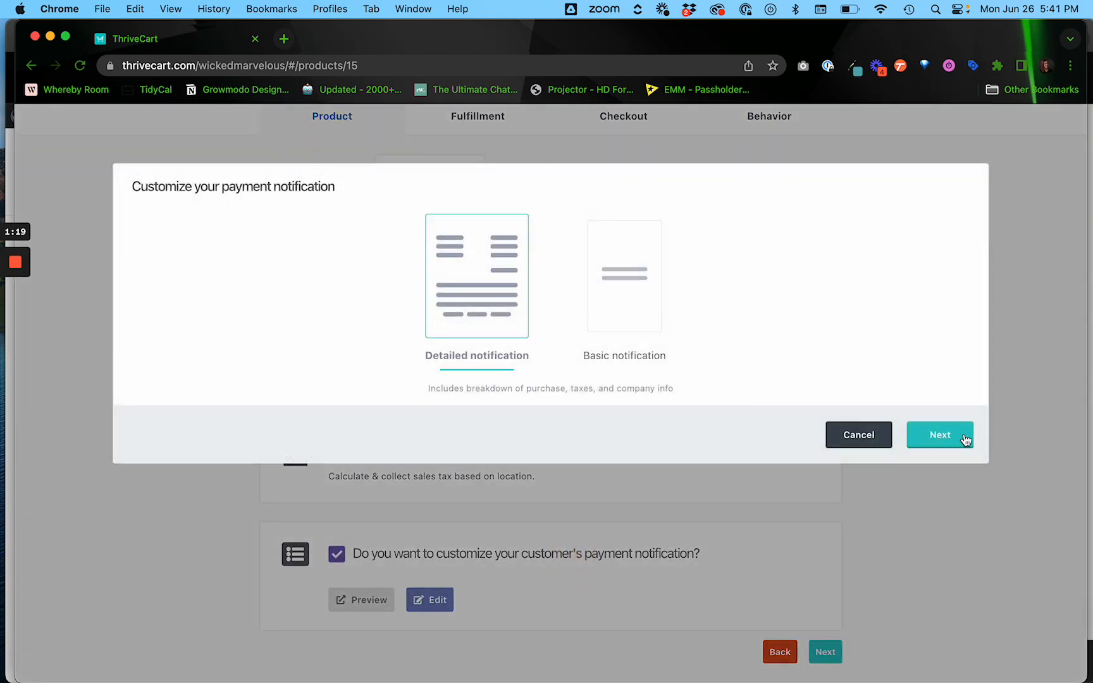
pyautogui.click(940, 436)
pyautogui.scroll(-10, 550, 416)
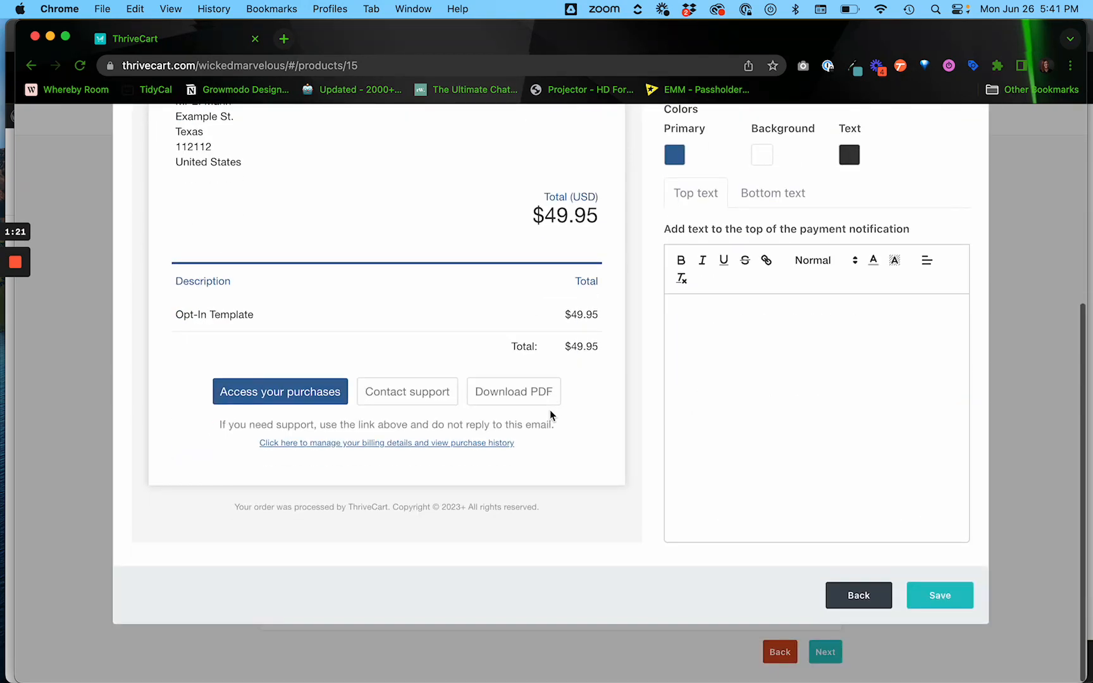
pyautogui.scroll(5, 550, 416)
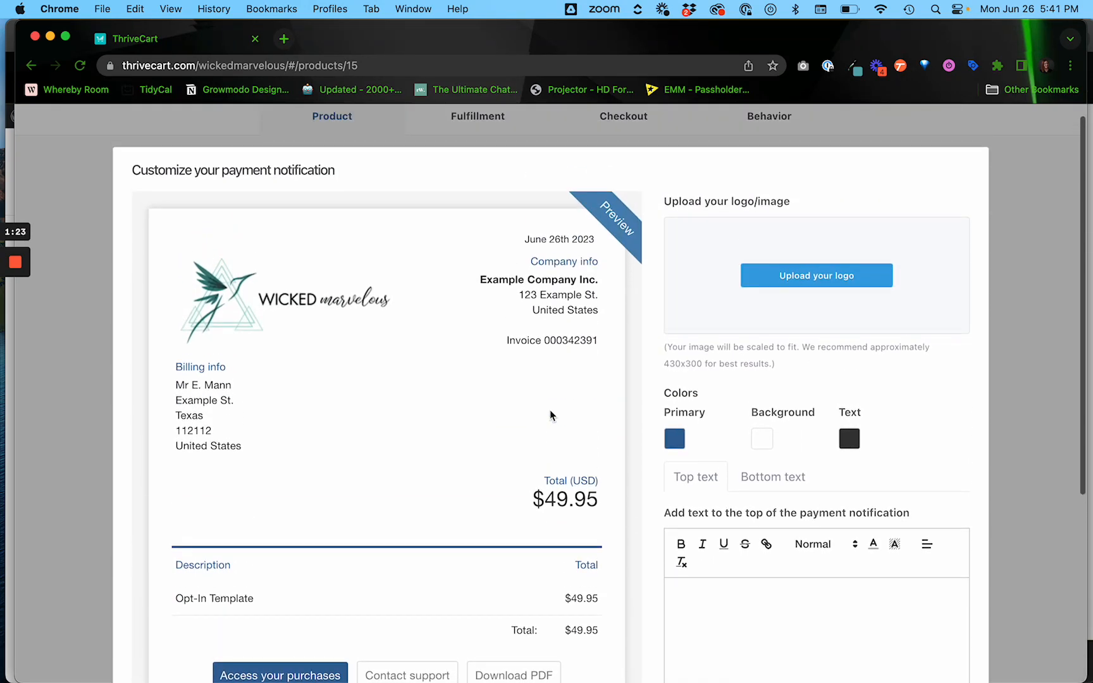
pyautogui.scroll(-5, 551, 415)
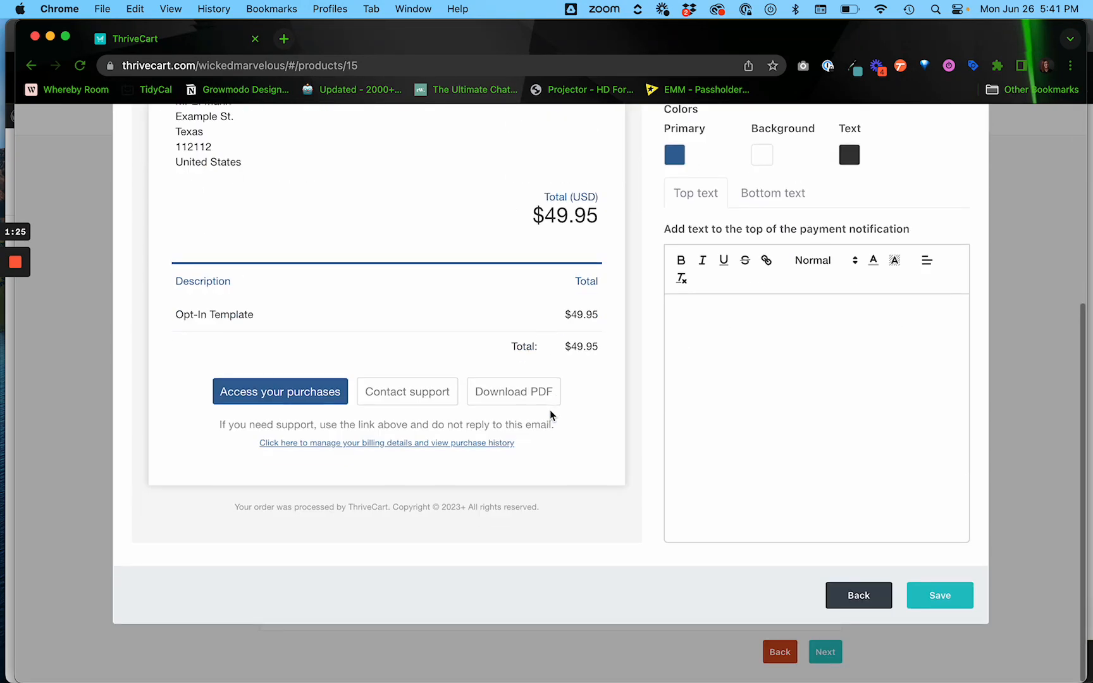
pyautogui.scroll(5, 846, 332)
pyautogui.scroll(-5, 847, 337)
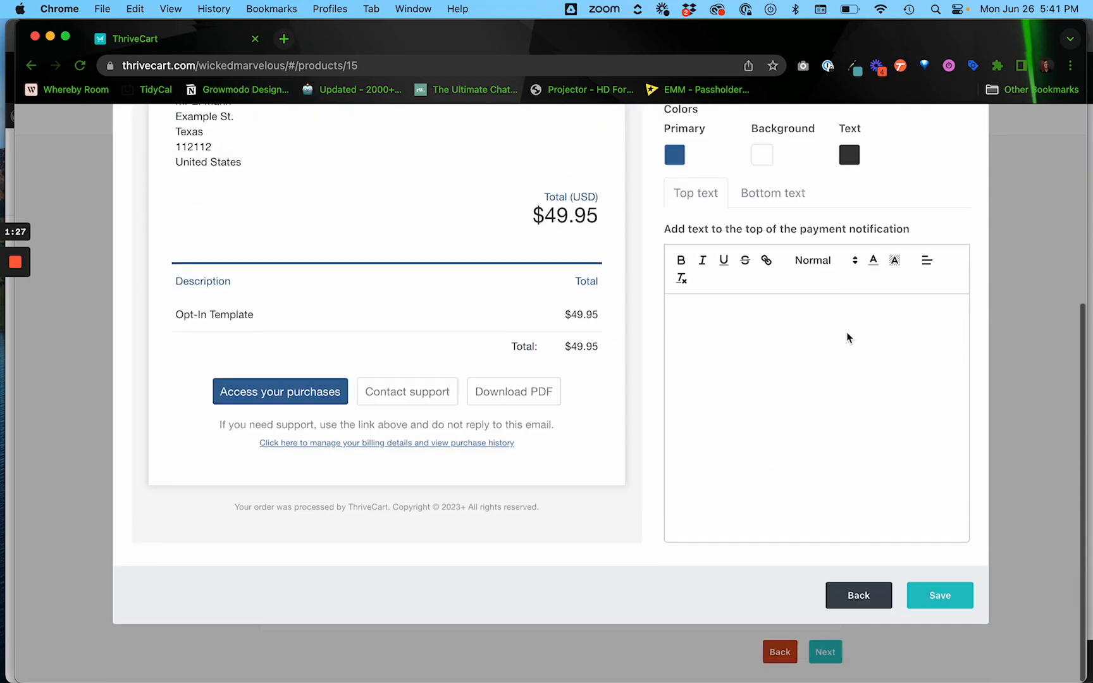
pyautogui.click(851, 595)
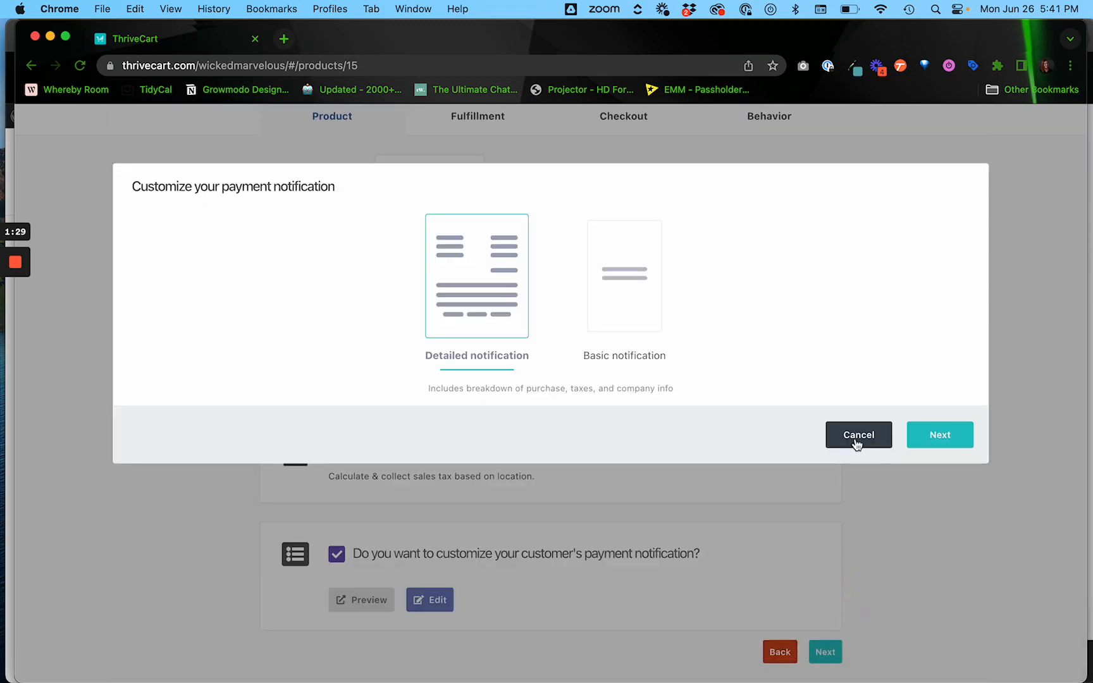
pyautogui.click(856, 438)
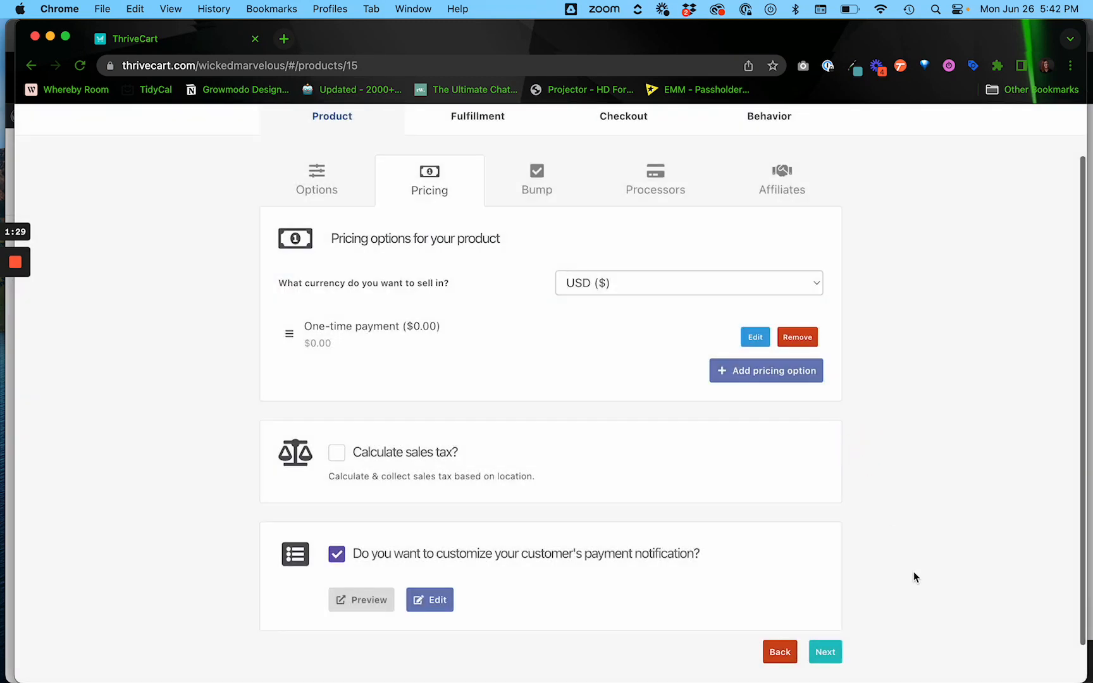
pyautogui.click(337, 554)
# Skip the bump offer and save Stripe as the payment processor.
pyautogui.click(837, 612)
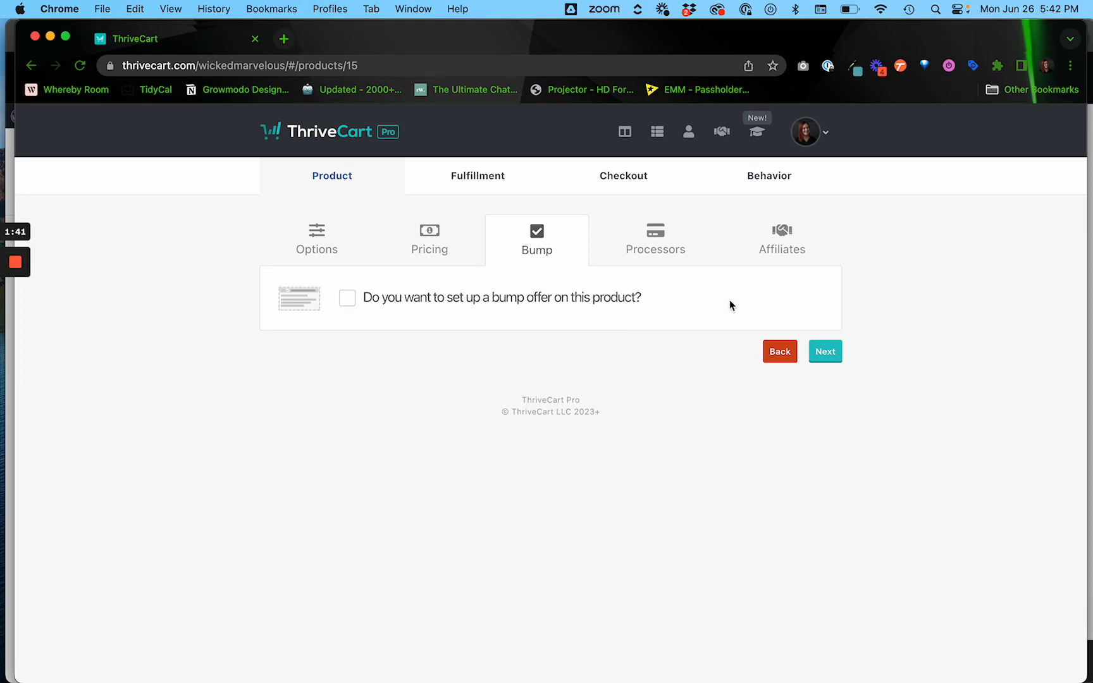
pyautogui.click(826, 352)
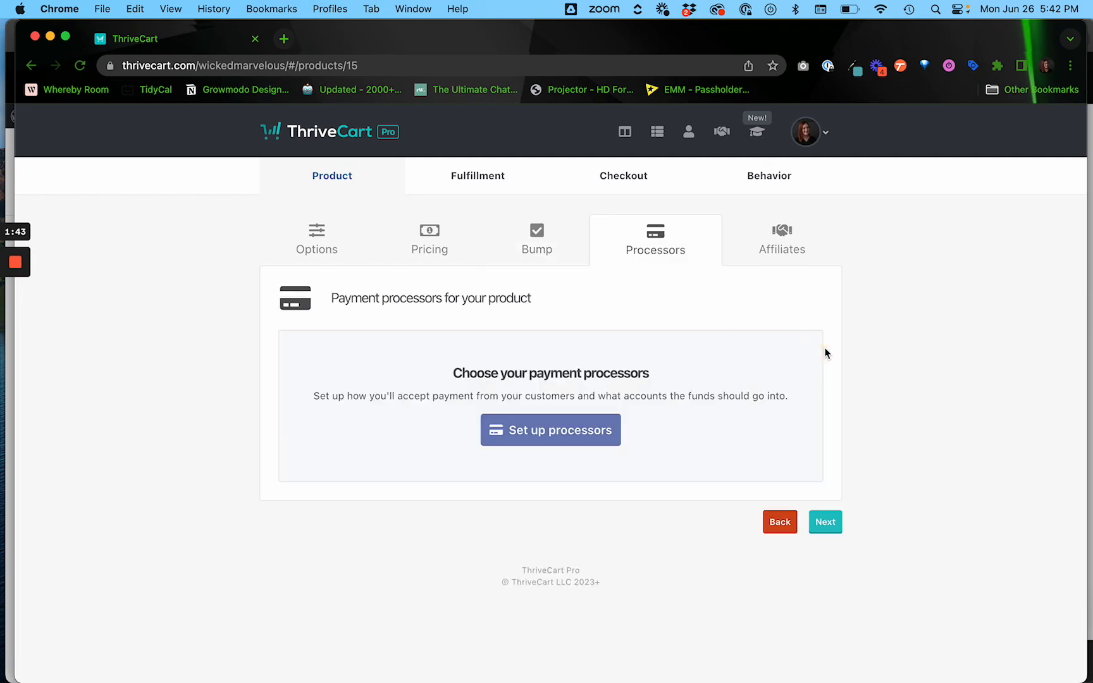
pyautogui.click(567, 421)
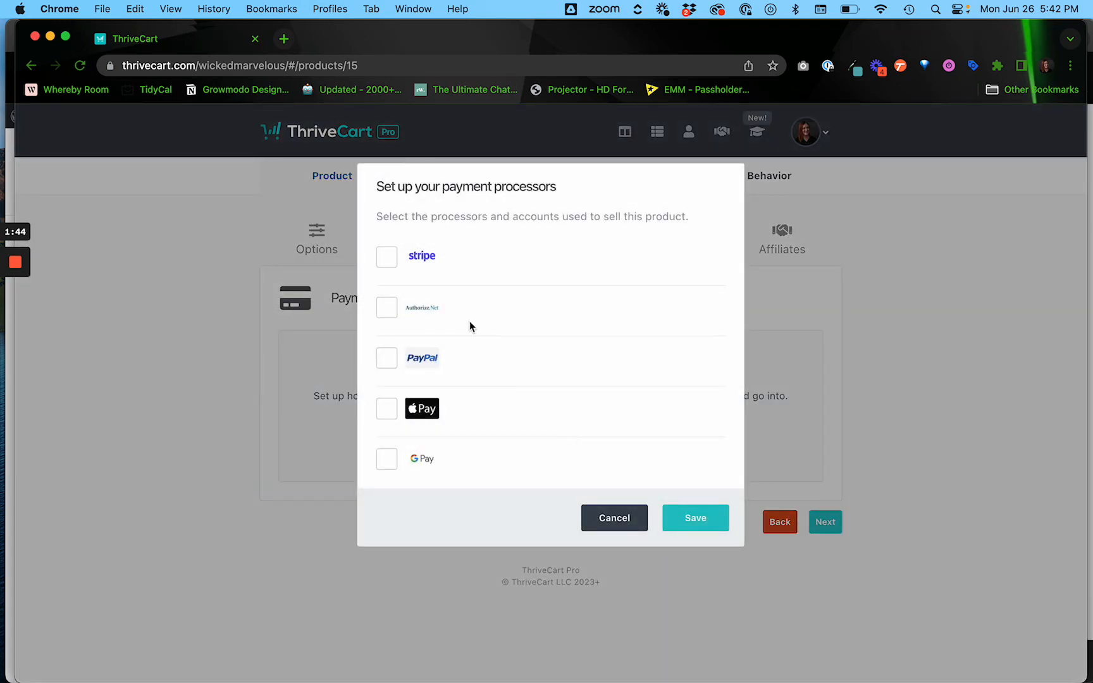
pyautogui.click(388, 258)
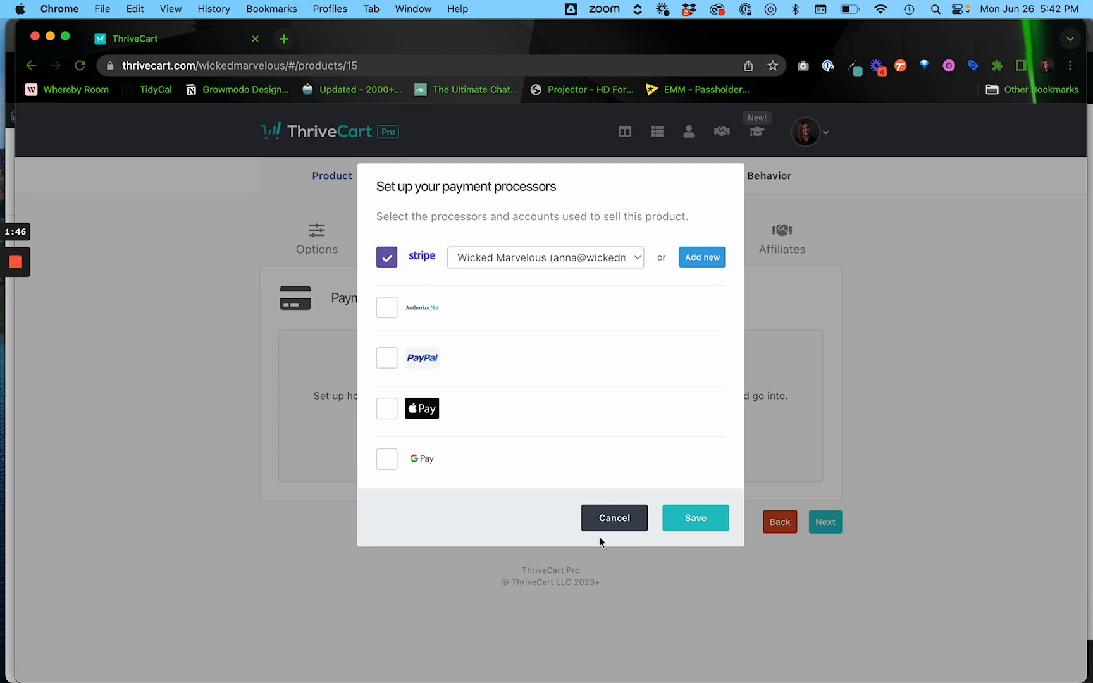
pyautogui.click(713, 518)
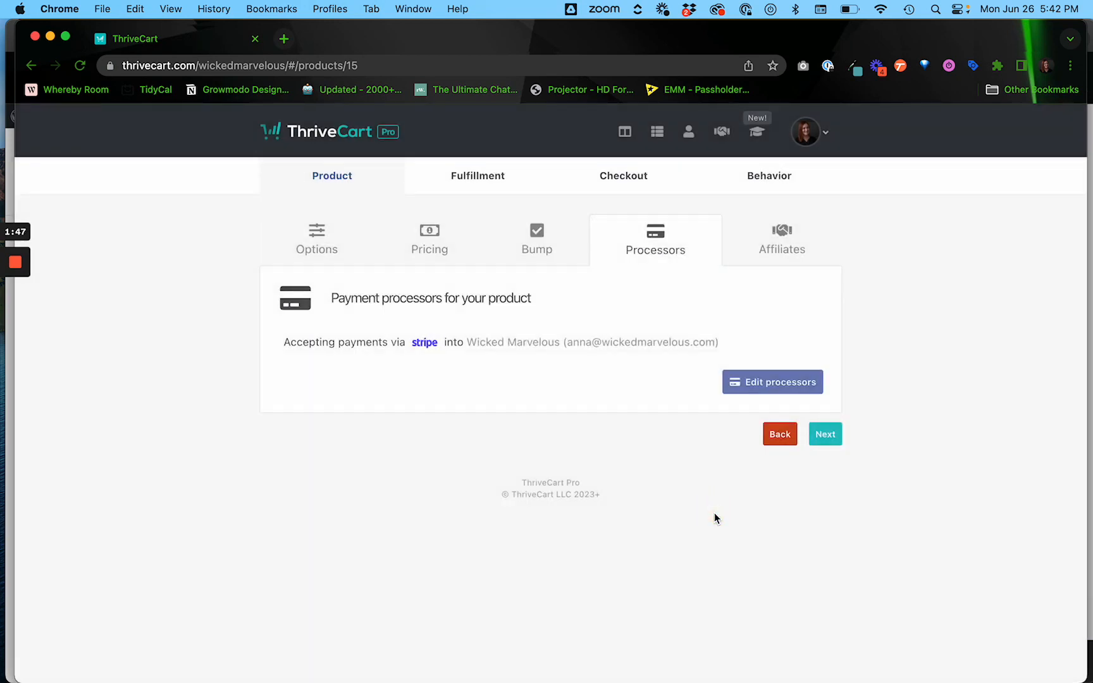
pyautogui.click(826, 436)
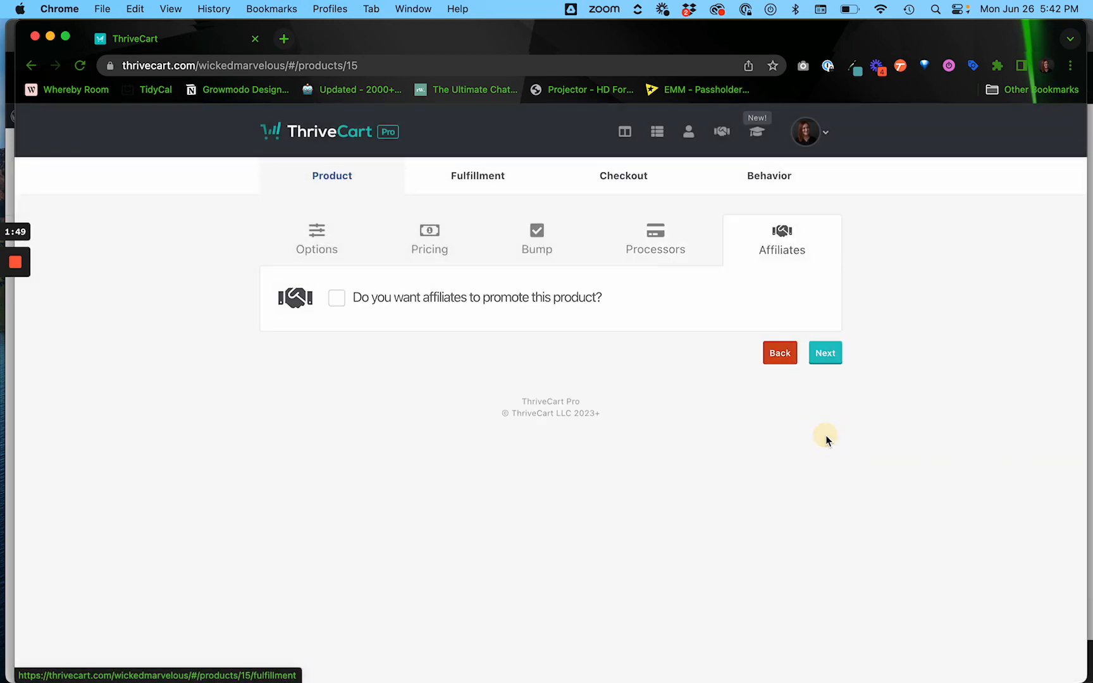
# Enter the support contact e-mail and keep 'Display their total/invoice' as the after-purchase action.
pyautogui.click(825, 354)
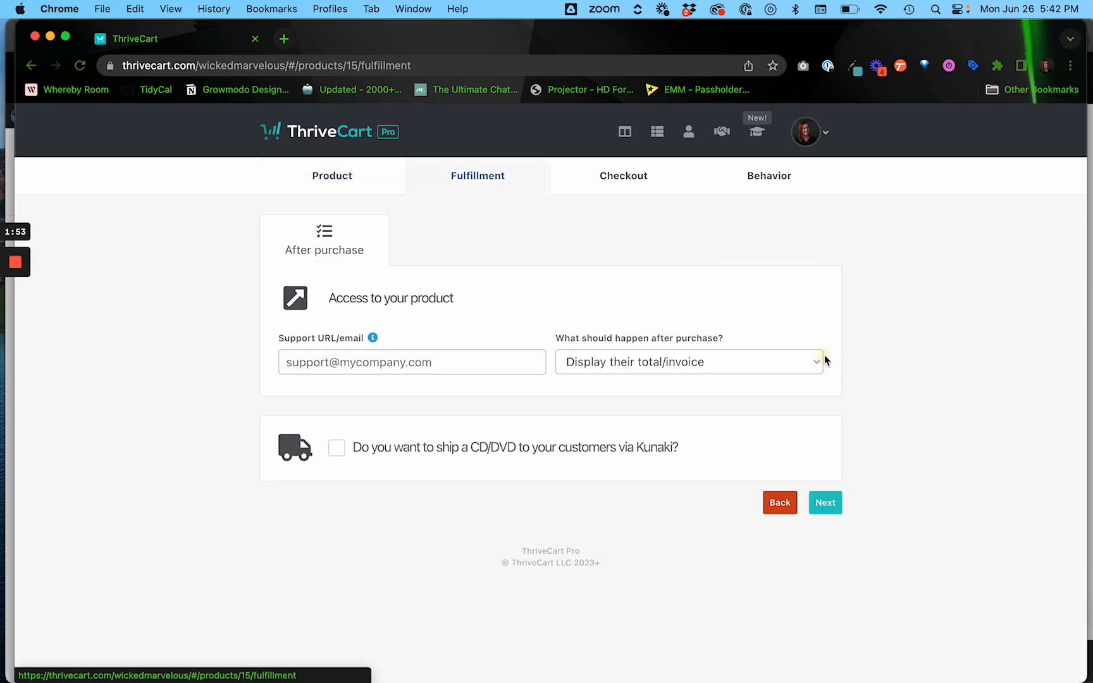
pyautogui.click(480, 372)
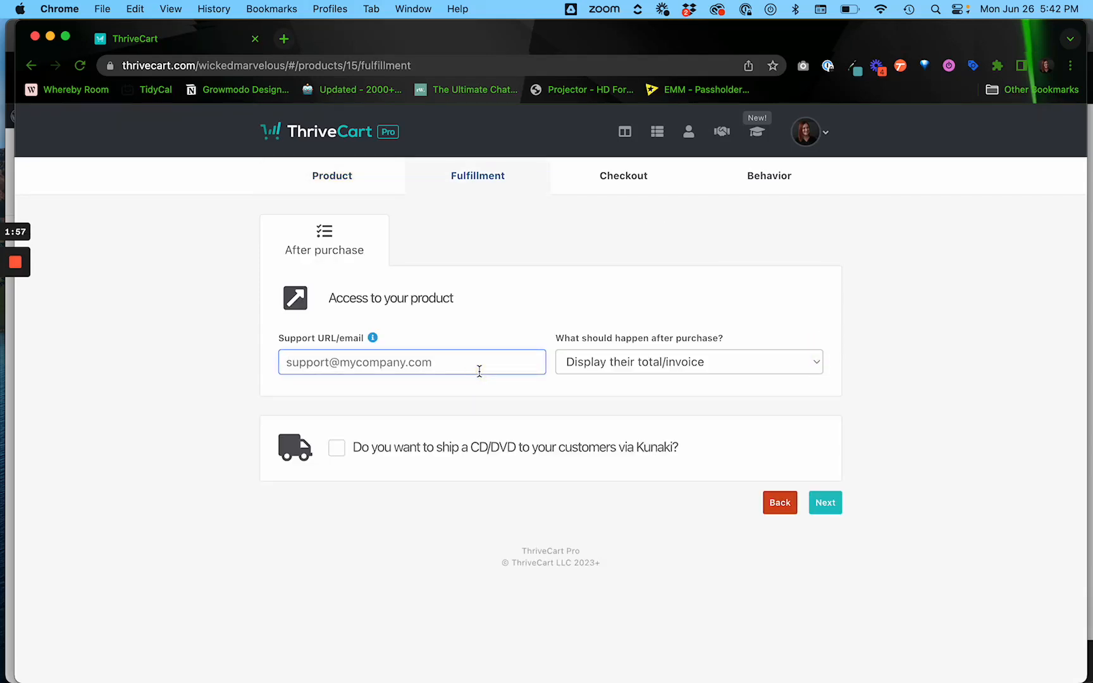
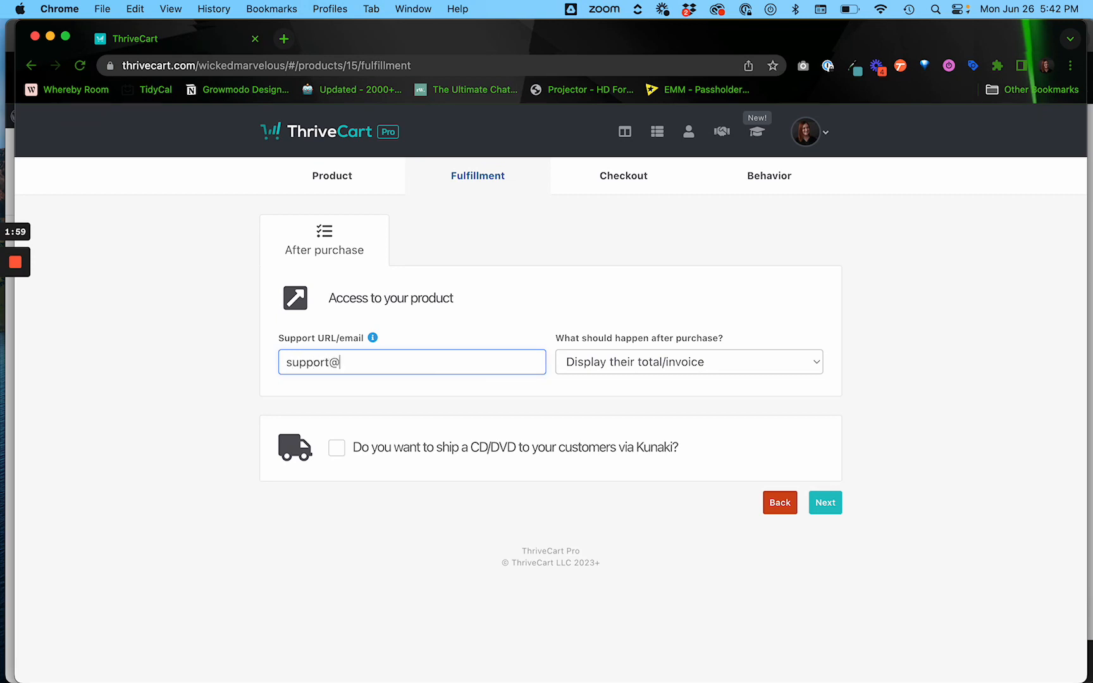
pyautogui.click(899, 391)
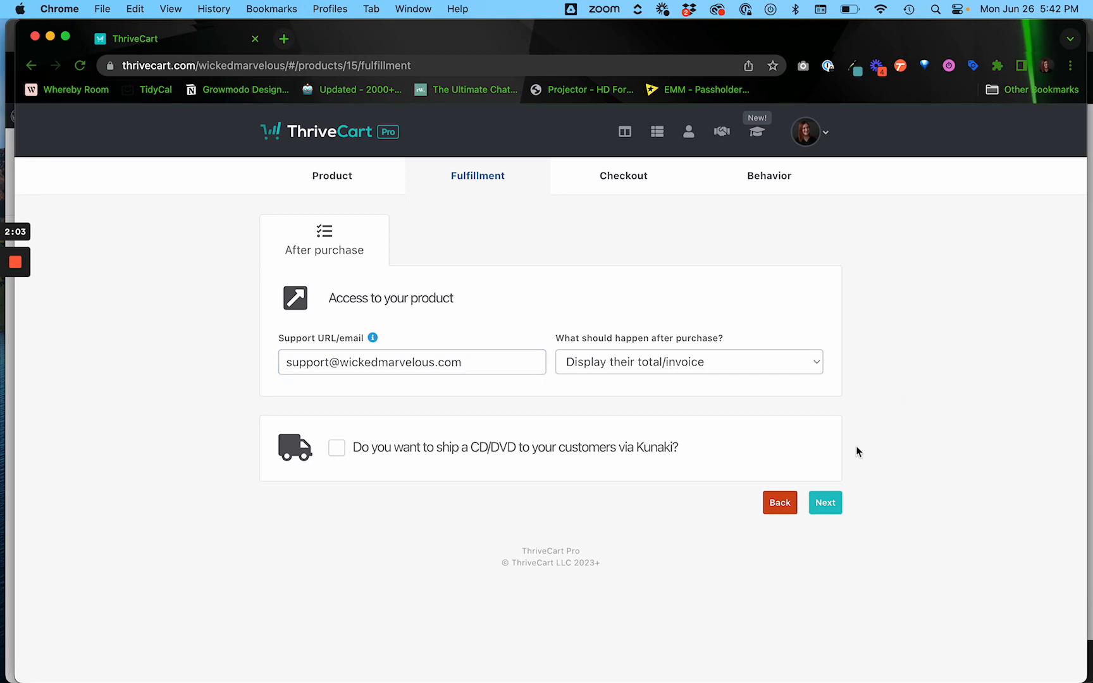
pyautogui.click(709, 362)
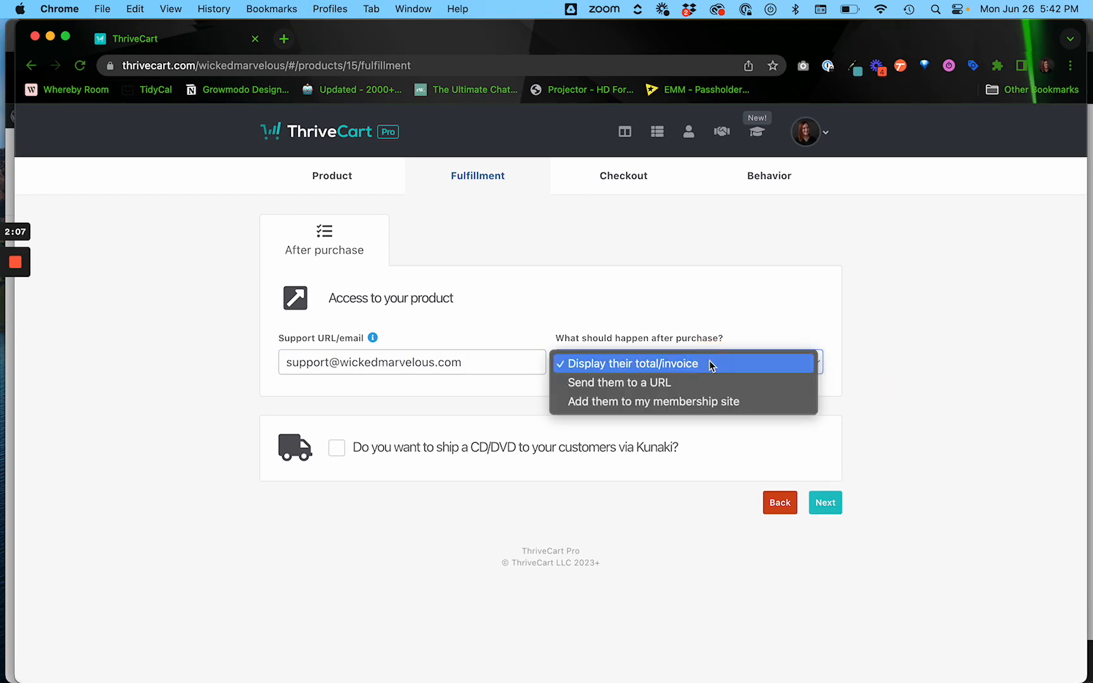
pyautogui.click(796, 337)
pyautogui.click(825, 503)
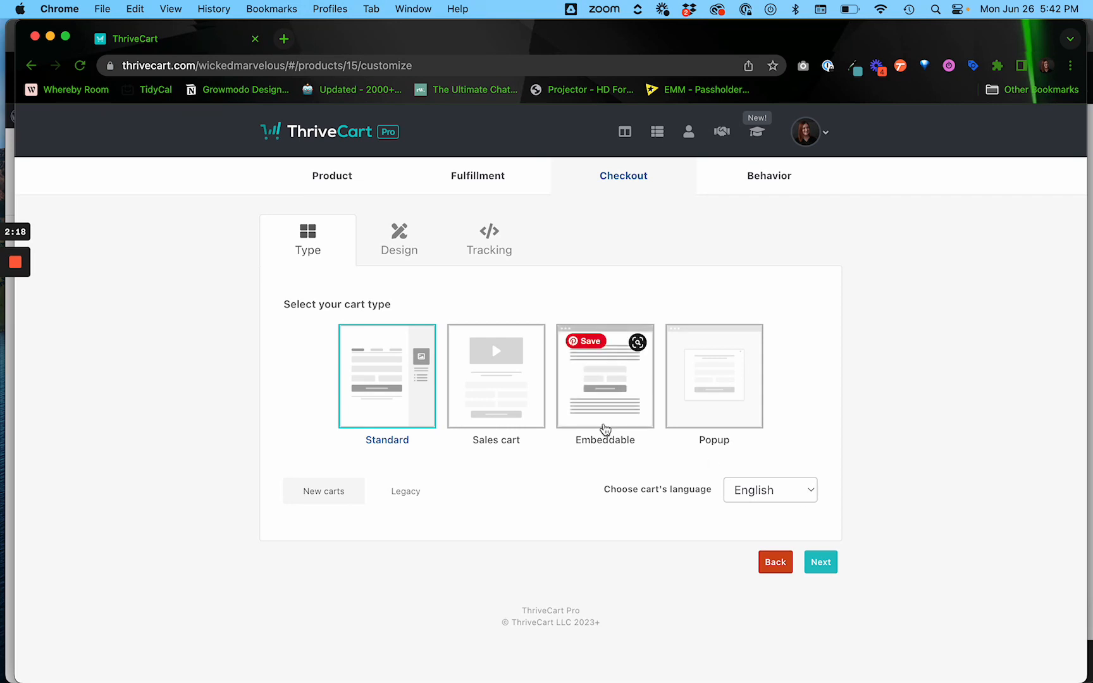
# Select Sales cart as the checkout type, keeping English as the cart language.
pyautogui.click(496, 388)
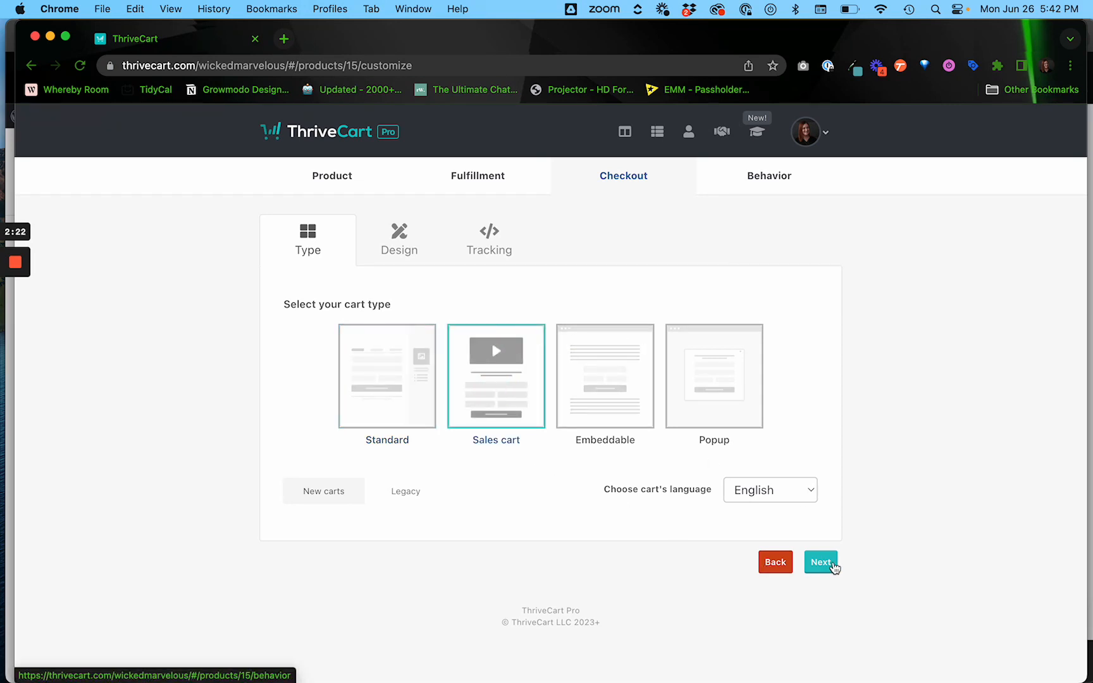
pyautogui.click(822, 563)
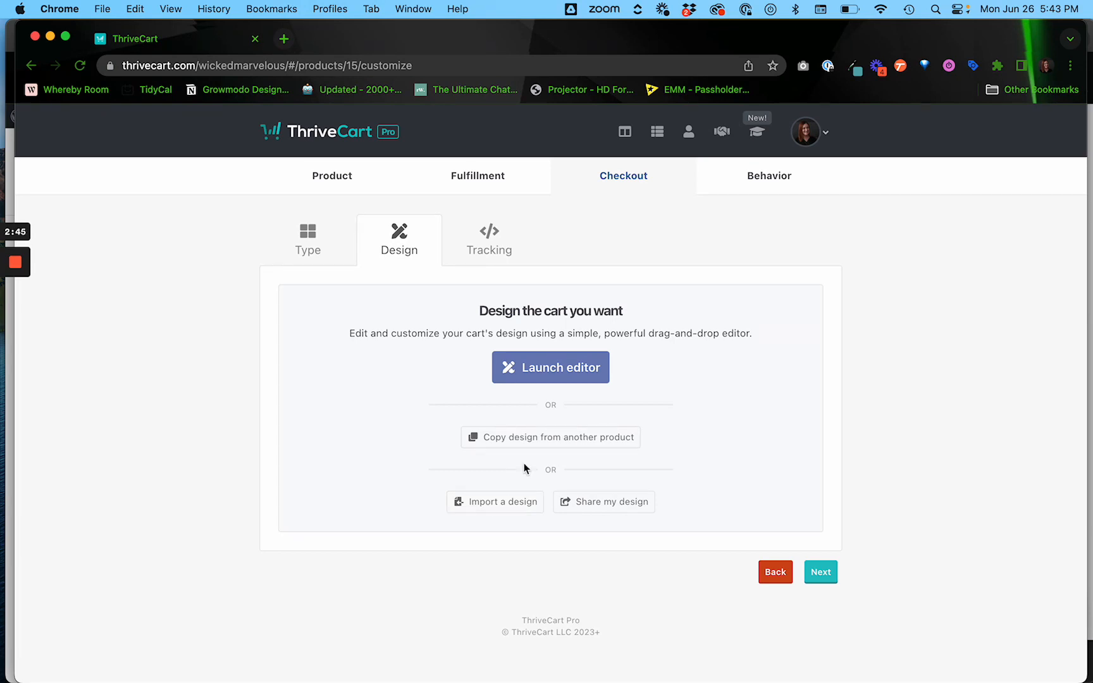
# Paste the LL Opt-In Template share link, preview the design, and import it.
pyautogui.click(499, 508)
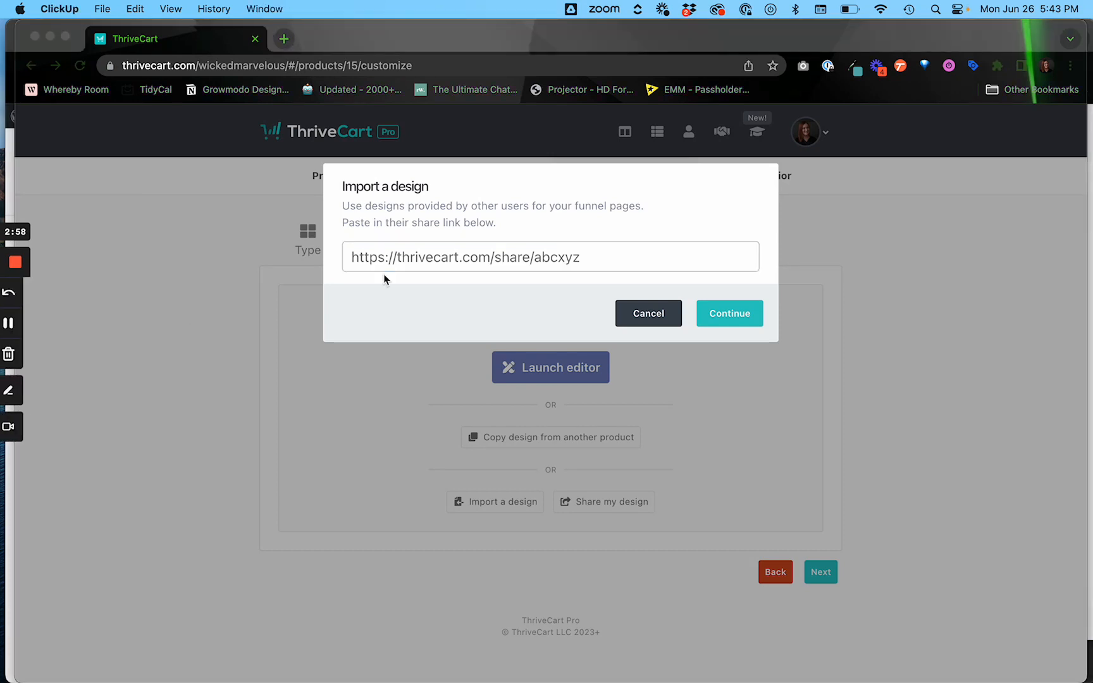
pyautogui.click(430, 260)
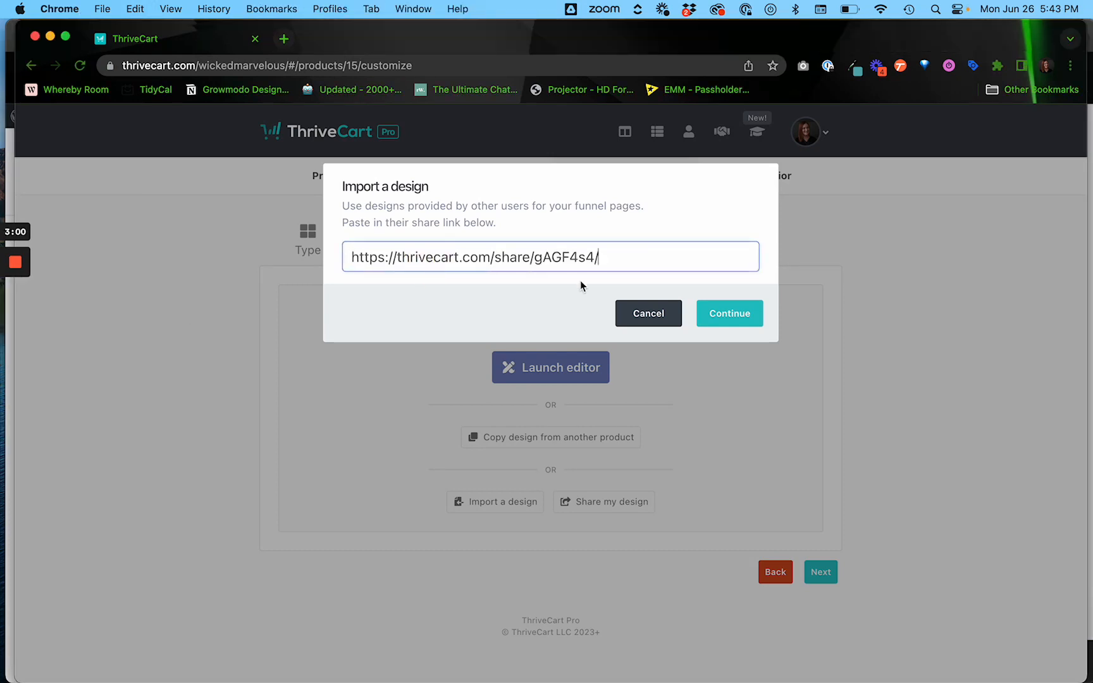
pyautogui.click(747, 314)
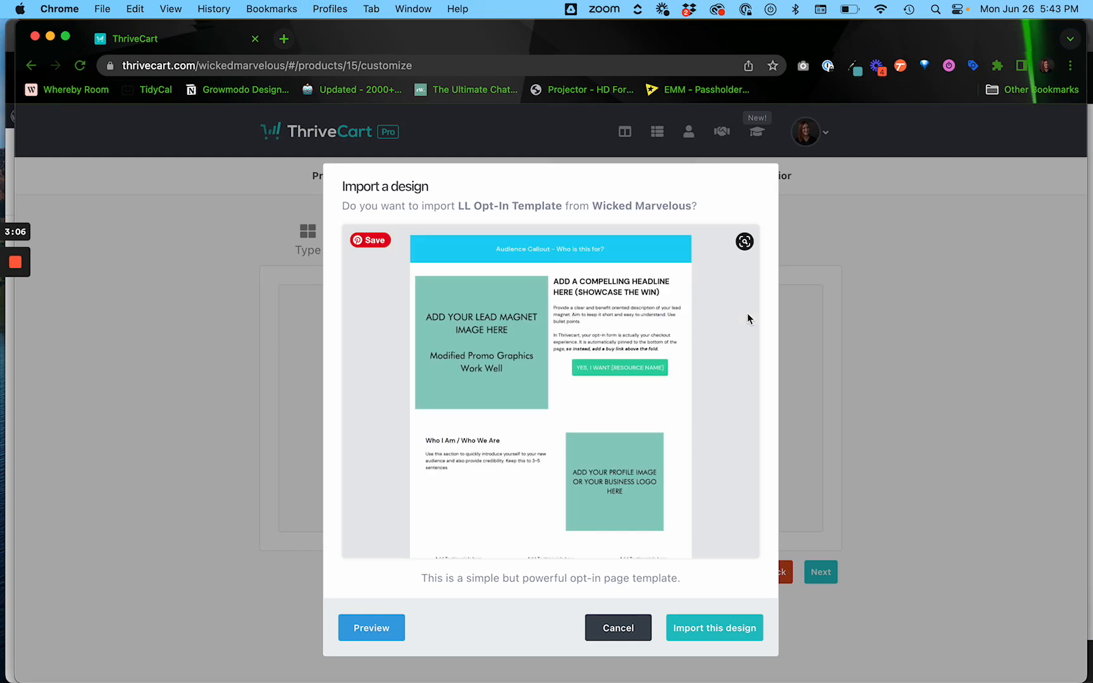
pyautogui.scroll(-5, 603, 459)
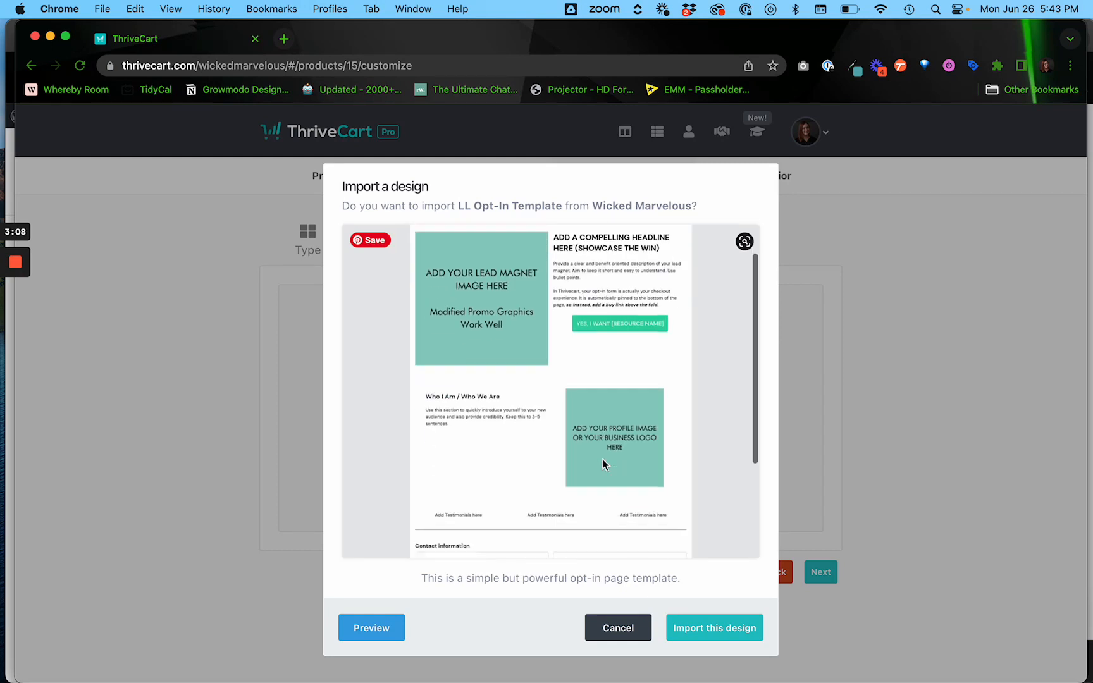
pyautogui.scroll(-2, 603, 464)
pyautogui.scroll(5, 603, 465)
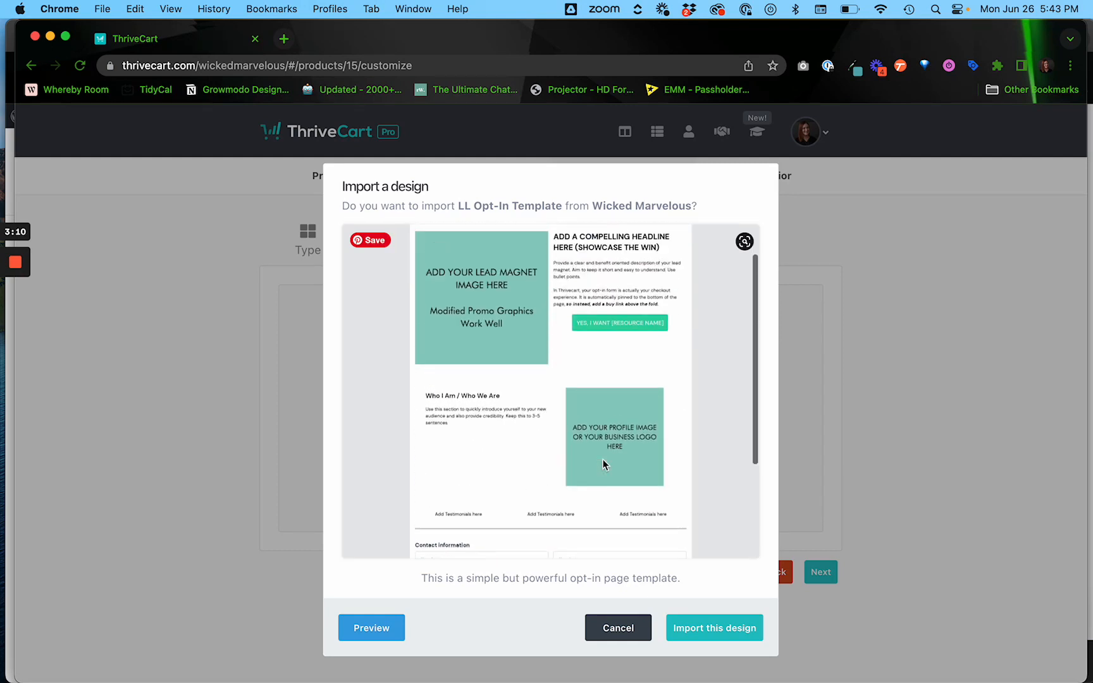
pyautogui.click(711, 630)
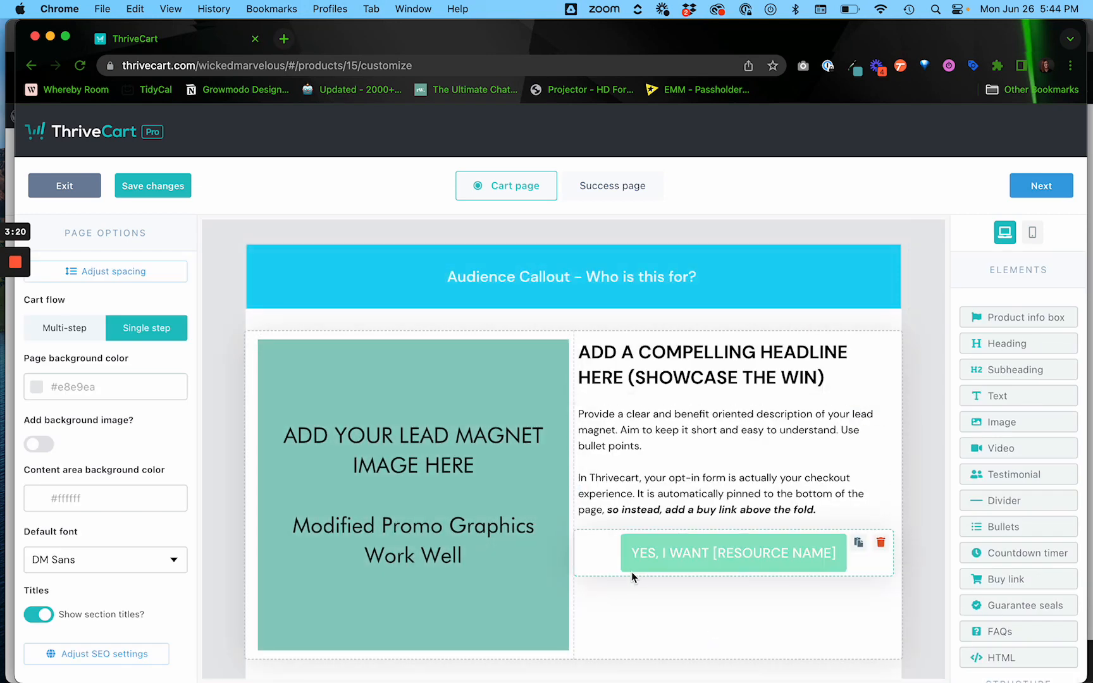
# Scroll through the opt-in cart page down to its contact and payment fields, then save.
pyautogui.scroll(-10, 632, 573)
pyautogui.scroll(-5, 631, 573)
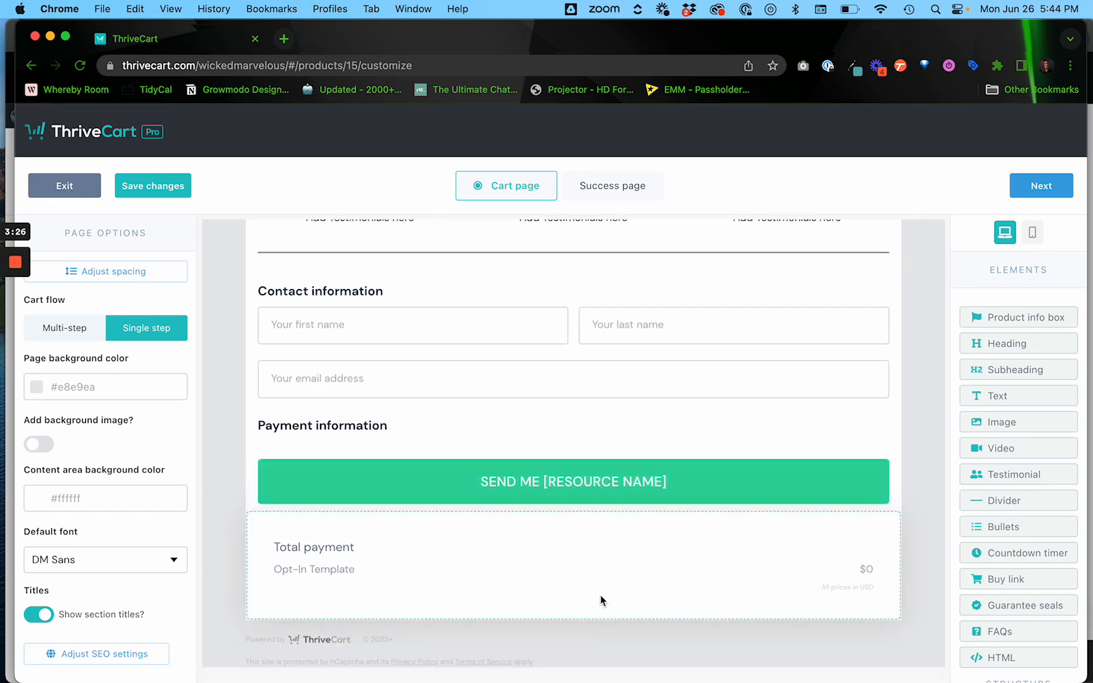
pyautogui.scroll(15, 600, 601)
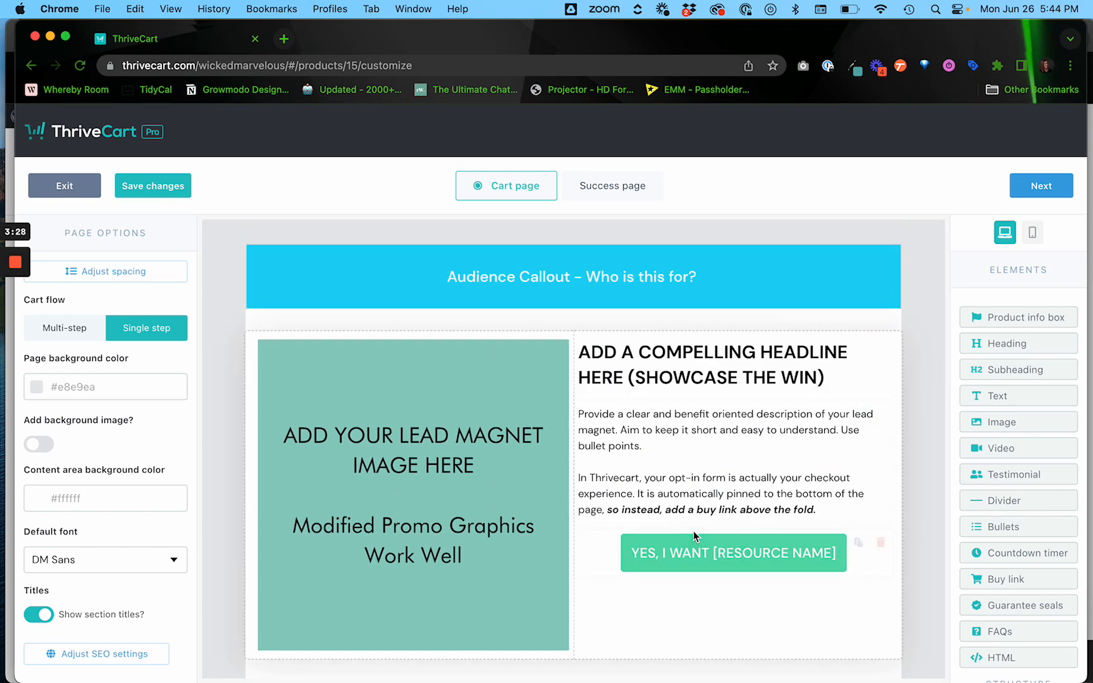
pyautogui.scroll(-1, 624, 479)
pyautogui.scroll(-10, 625, 475)
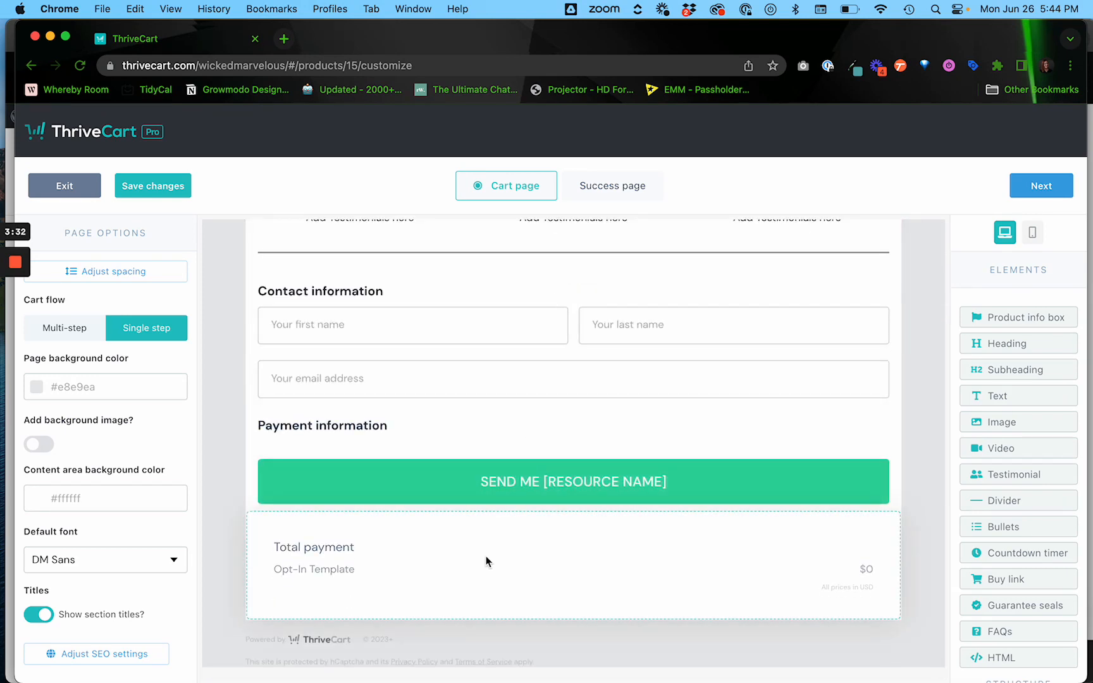
pyautogui.scroll(10, 486, 556)
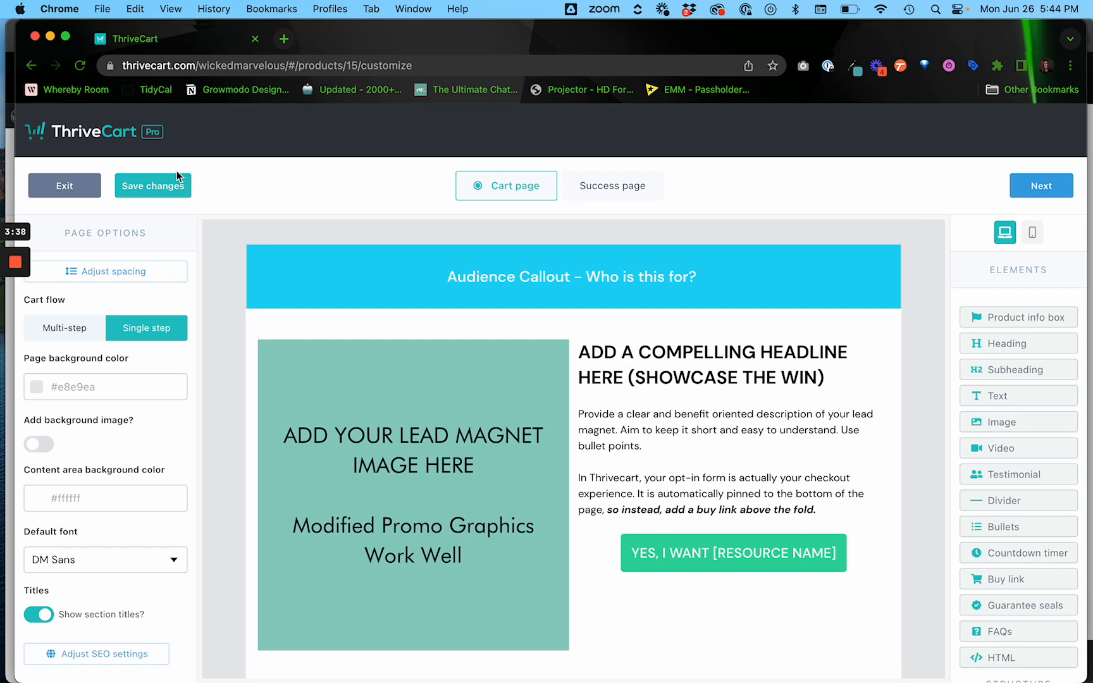
pyautogui.click(163, 187)
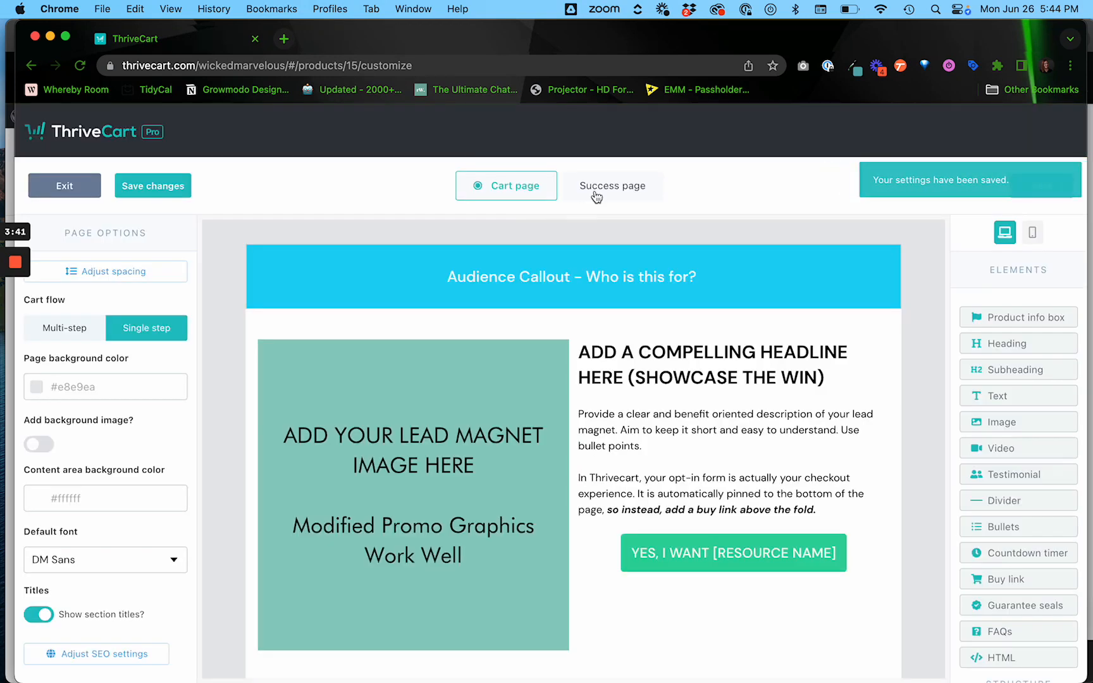
# Switch to the Success page, scroll through it, and save its changes.
pyautogui.click(611, 185)
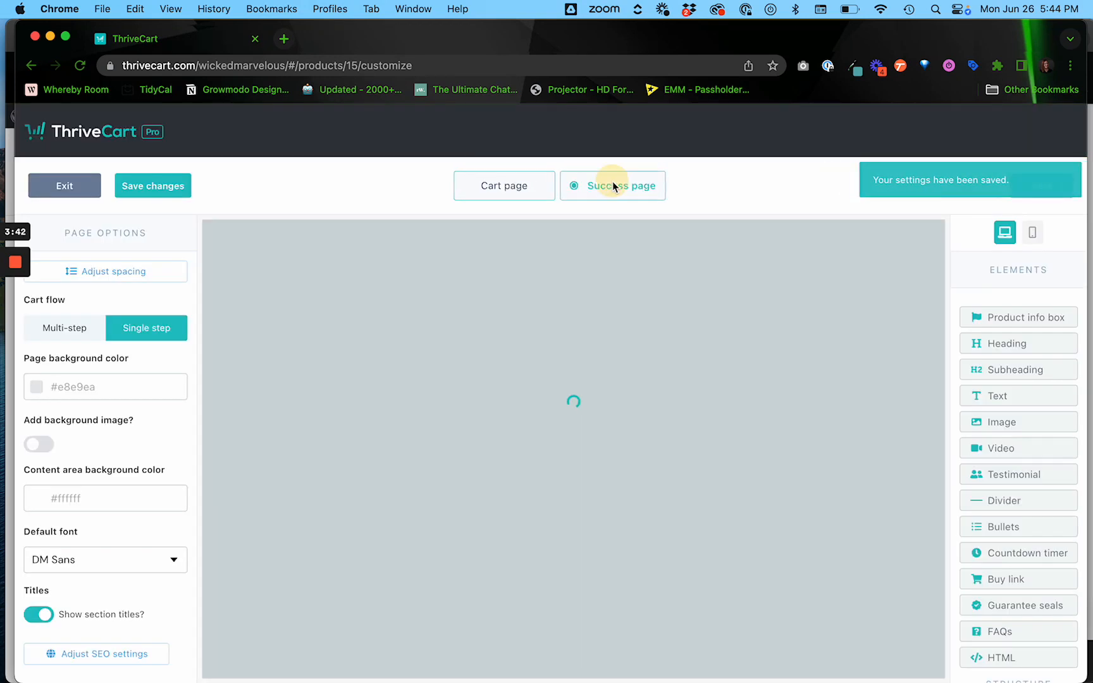
pyautogui.scroll(-5, 847, 528)
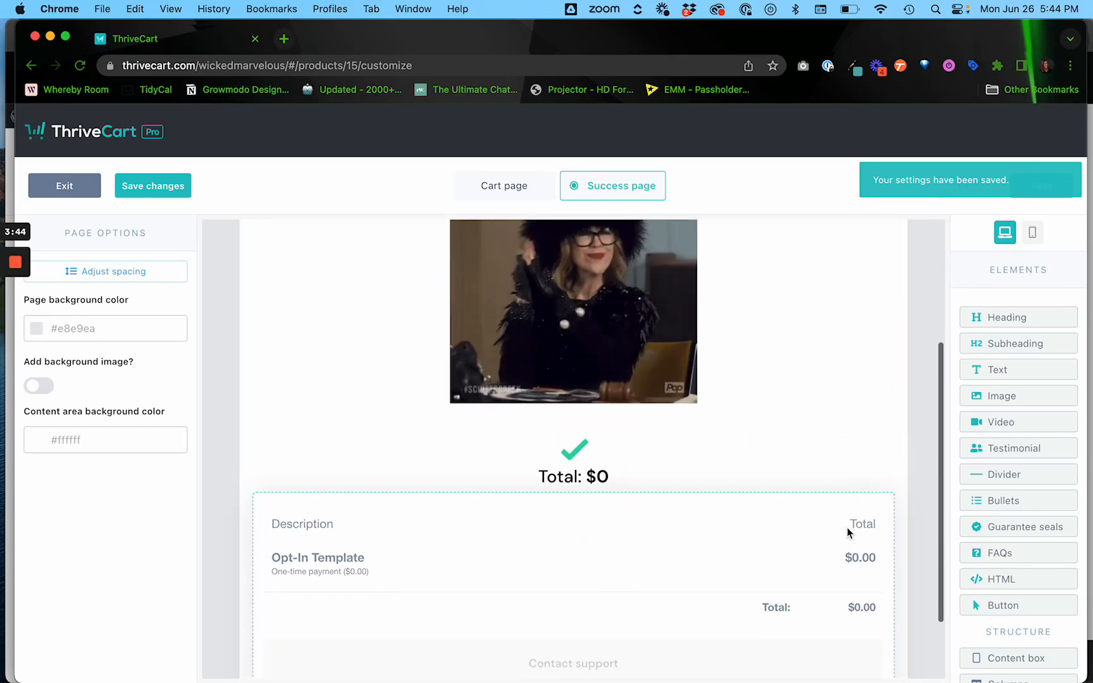
pyautogui.scroll(5, 851, 376)
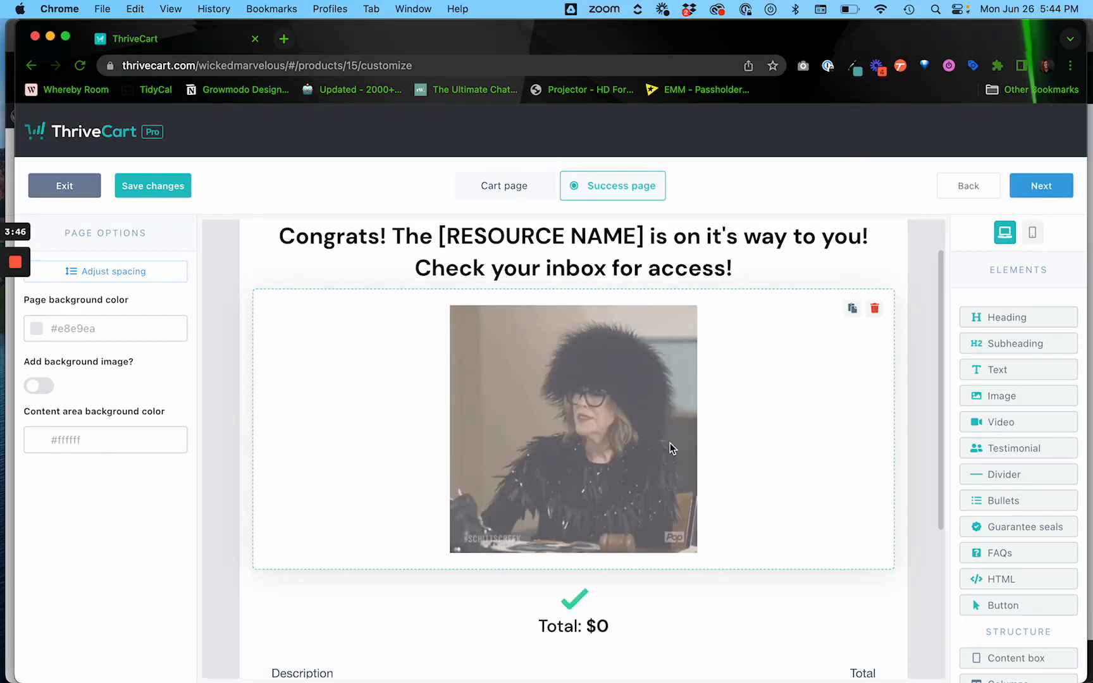
pyautogui.scroll(-4, 834, 508)
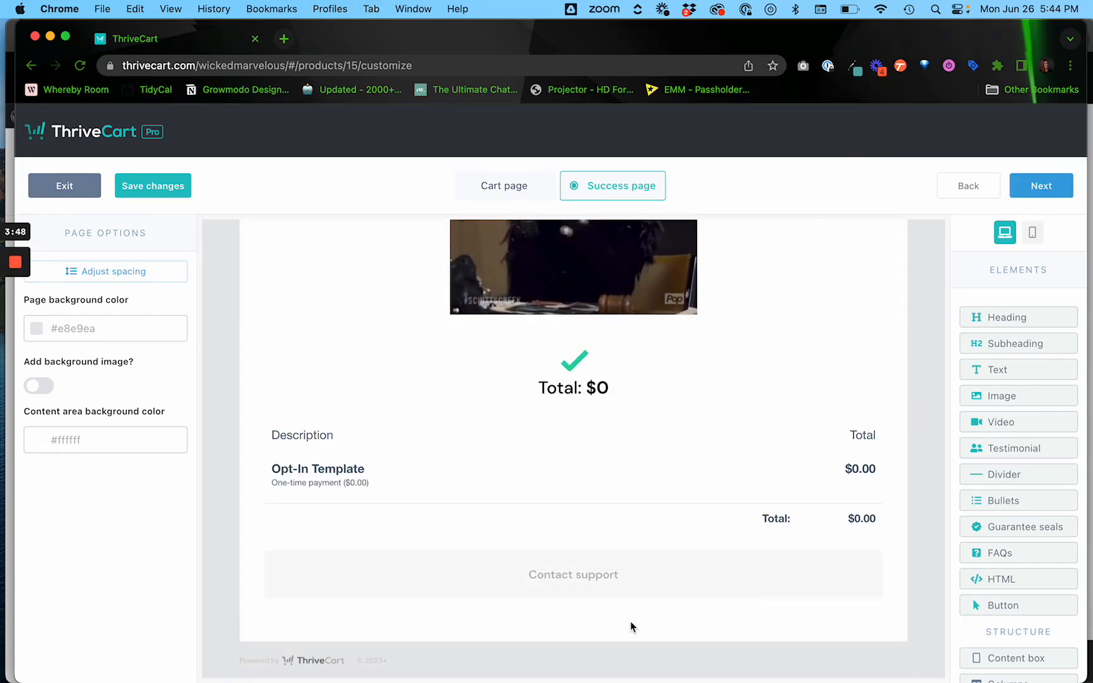
pyautogui.scroll(4, 638, 481)
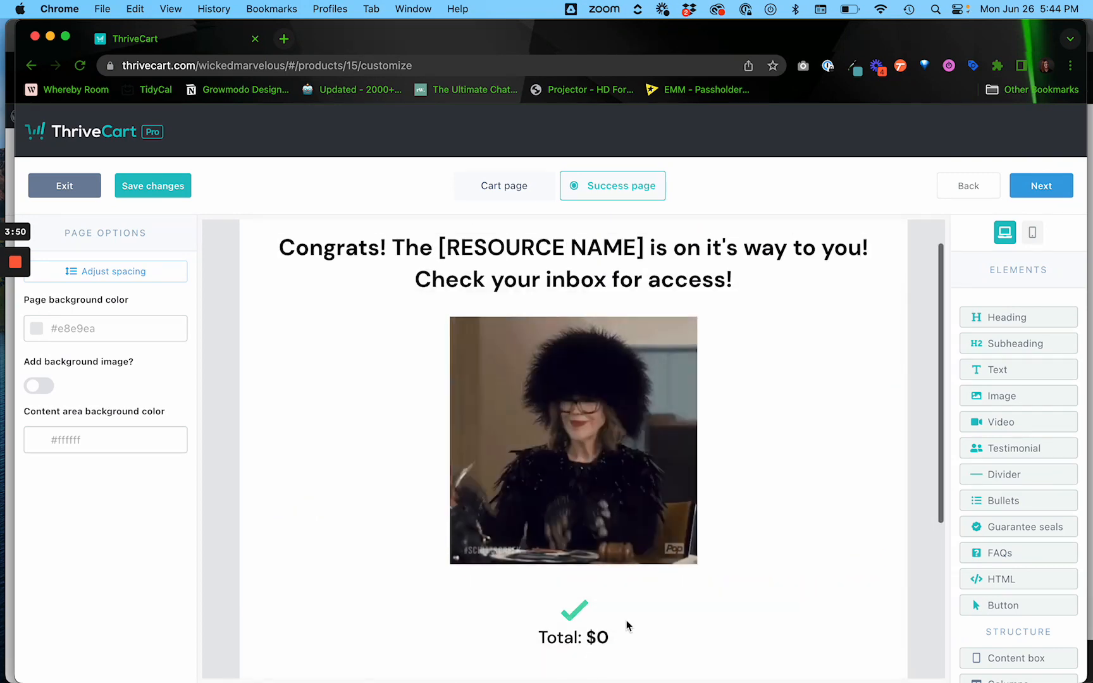
pyautogui.scroll(-4, 766, 624)
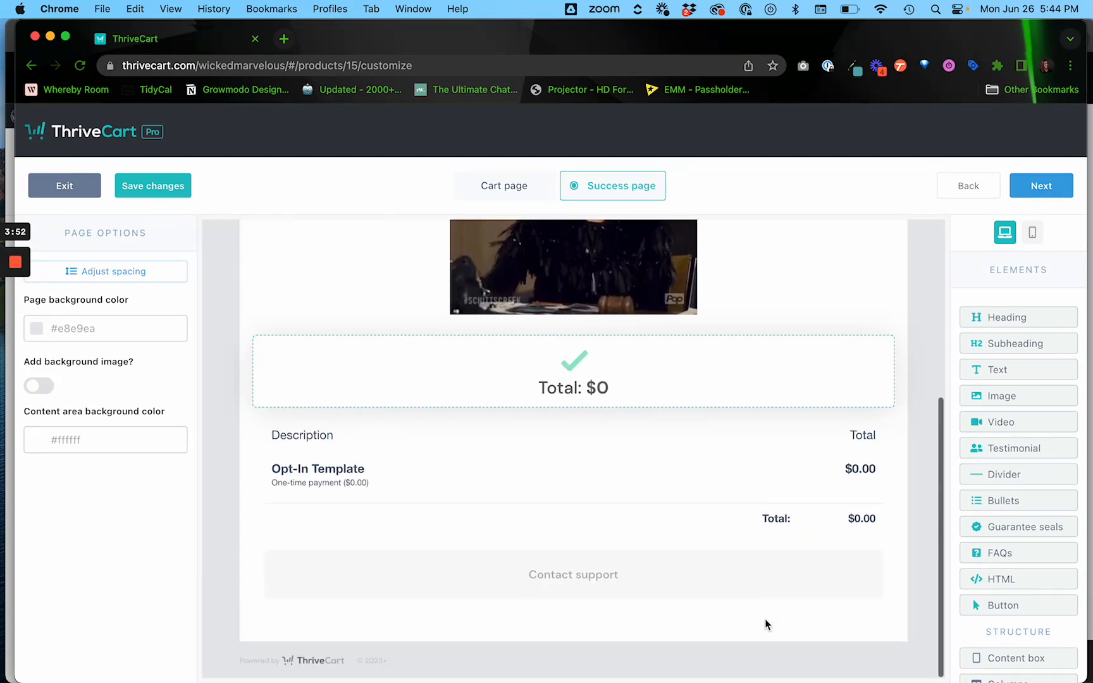
pyautogui.scroll(5, 789, 465)
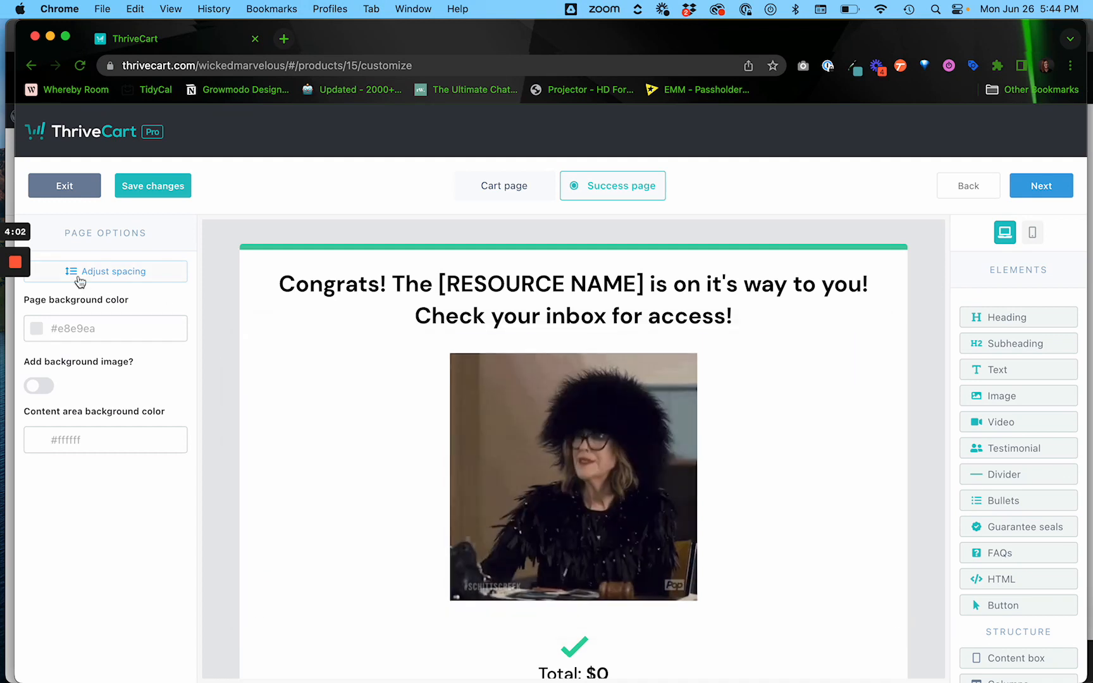
pyautogui.click(172, 196)
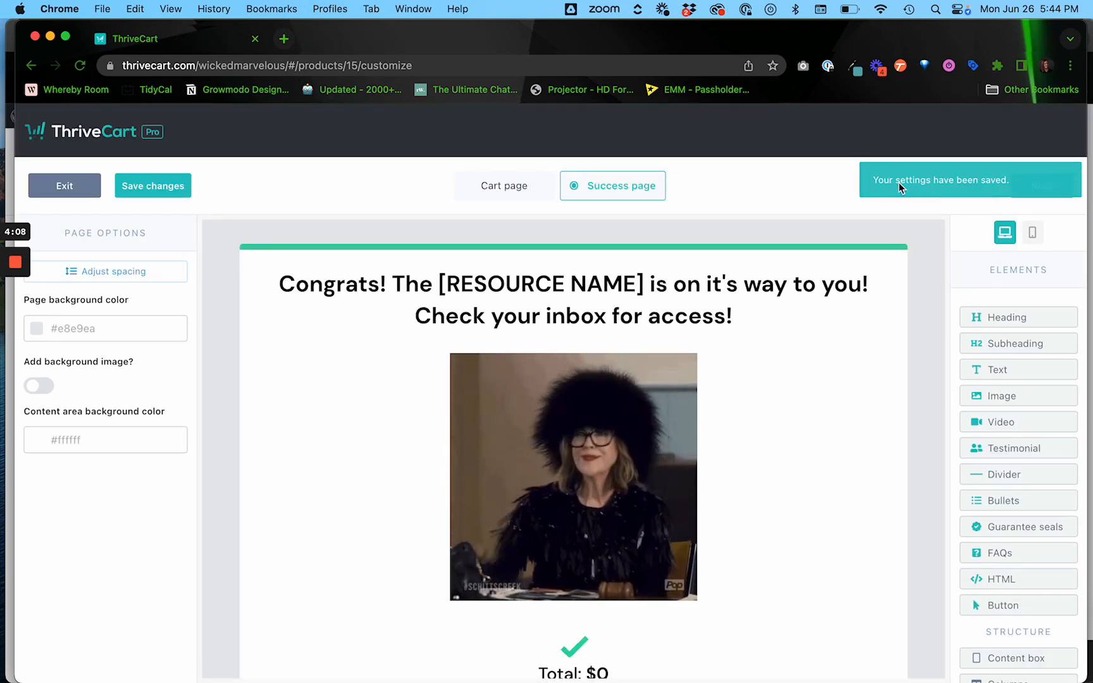
# Check the top bar's background colour, then exit the page editor.
pyautogui.moveTo(899, 185); pyautogui.dragTo(1092, 181)
pyautogui.click(903, 237)
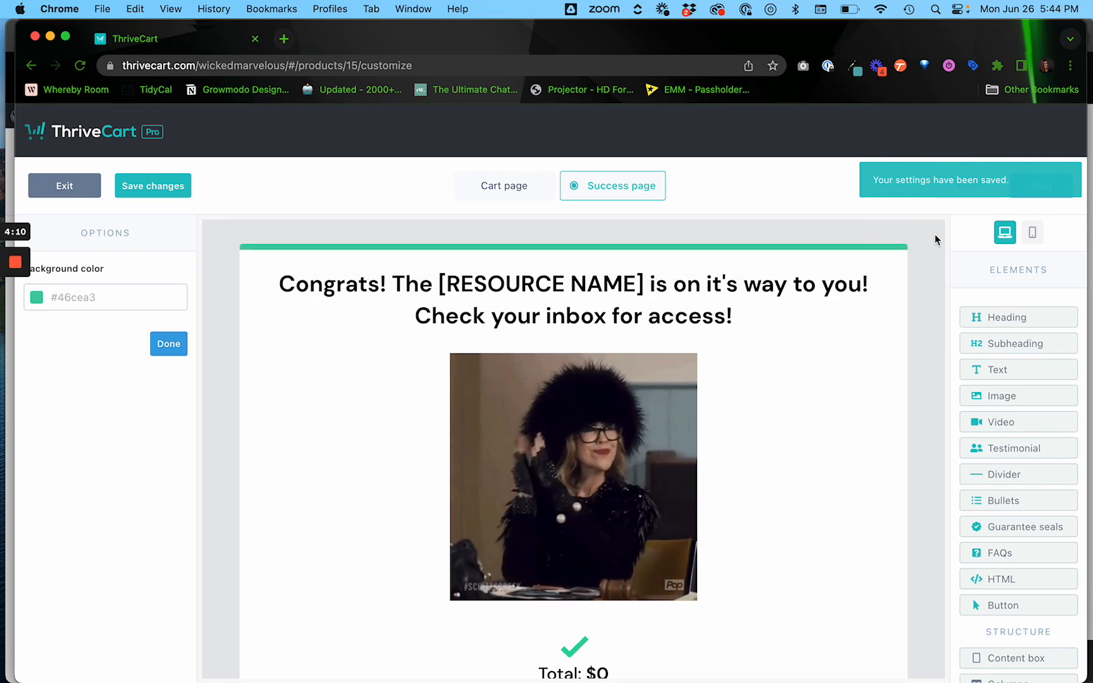
pyautogui.click(935, 235)
pyautogui.click(1043, 185)
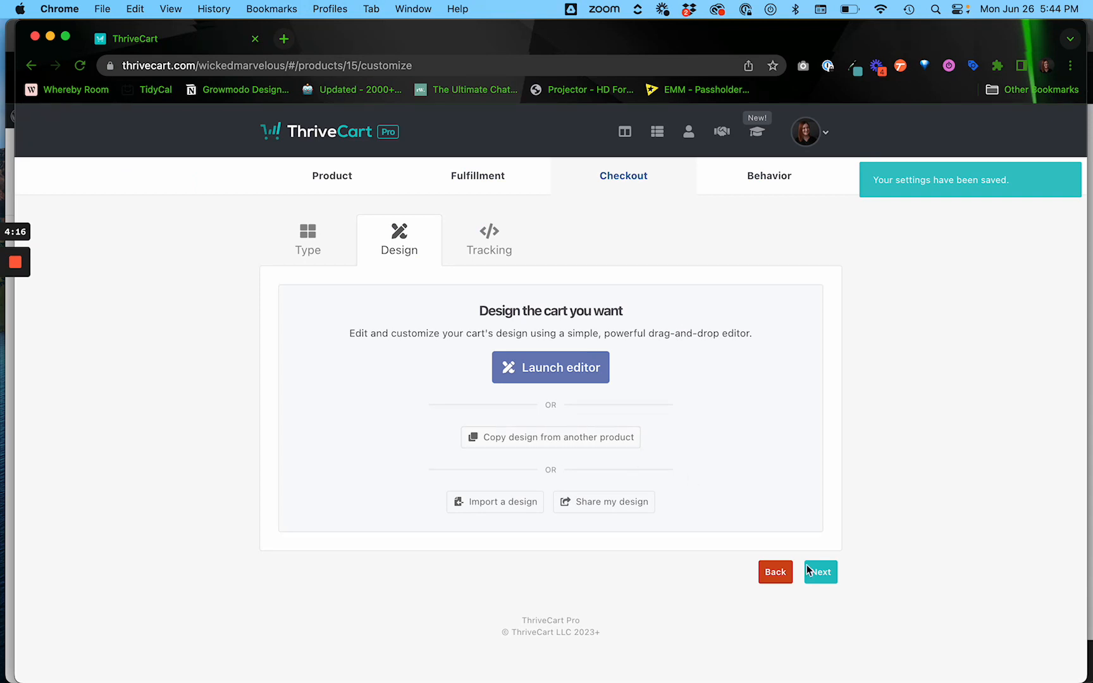
# Pass the Tracking and Behavior steps without adding rules, then choose Save & get URL.
pyautogui.click(823, 571)
pyautogui.scroll(-5, 823, 569)
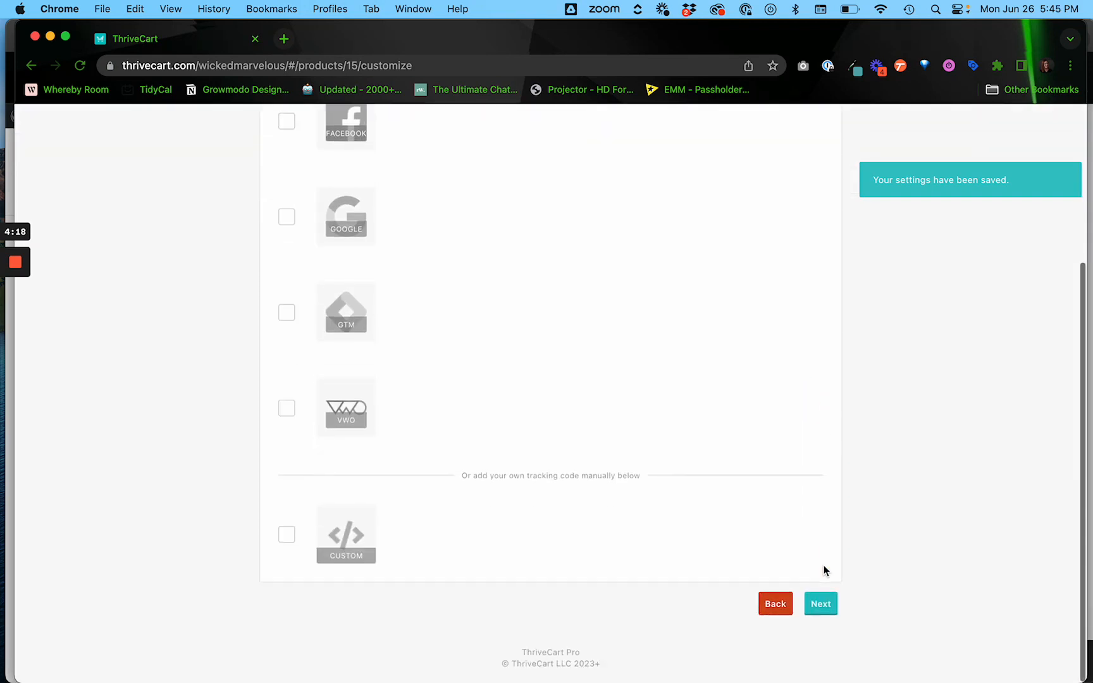
pyautogui.click(821, 610)
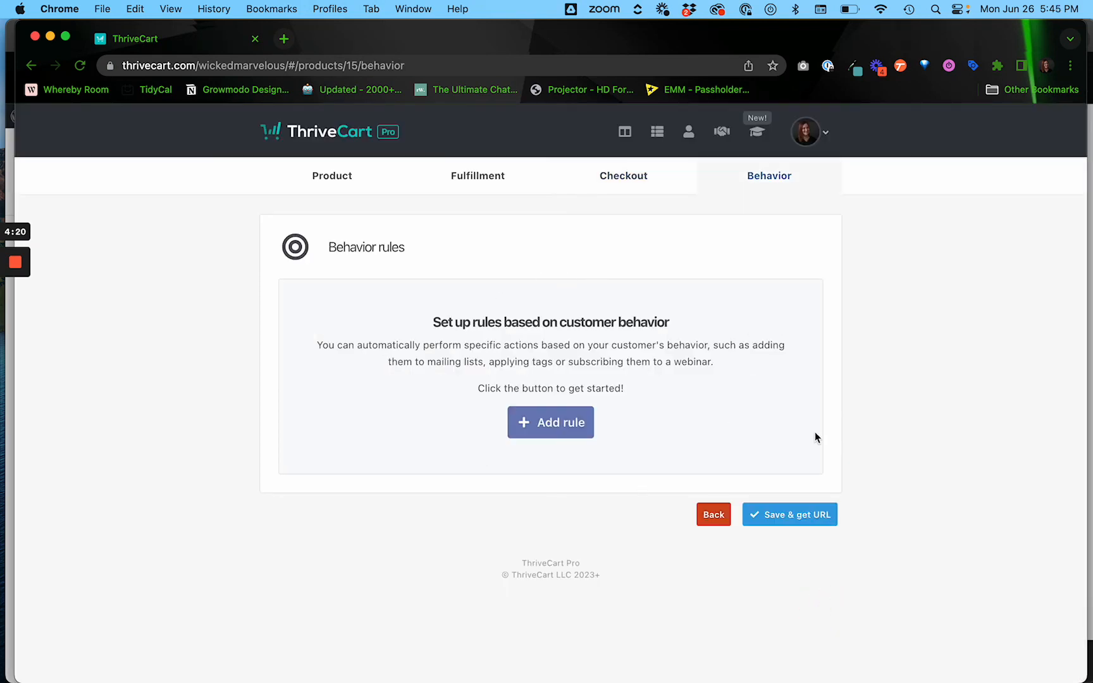
pyautogui.click(797, 522)
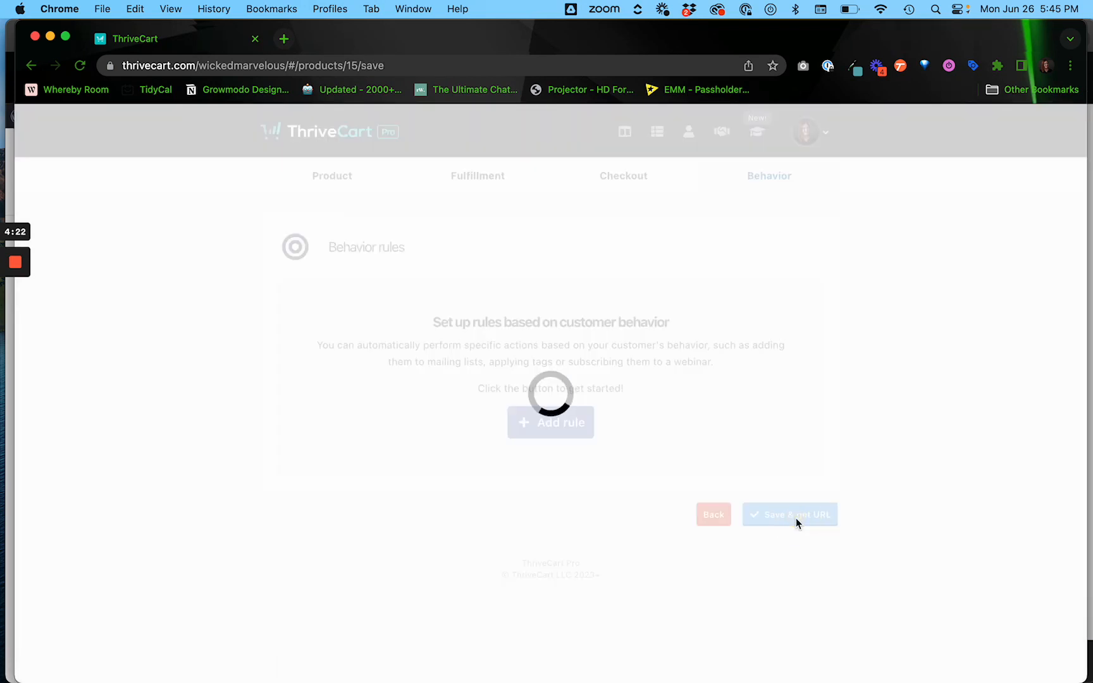